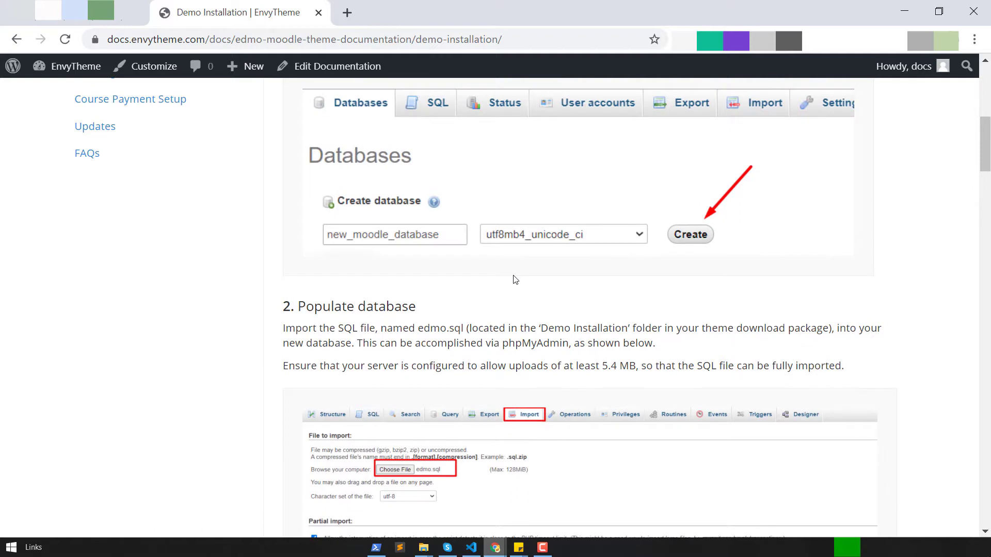
# Step: Open localhost/phpmyadmin/ in a new browser tab and log in with MySQL as the server choice
pyautogui.scroll(2, 514, 280)
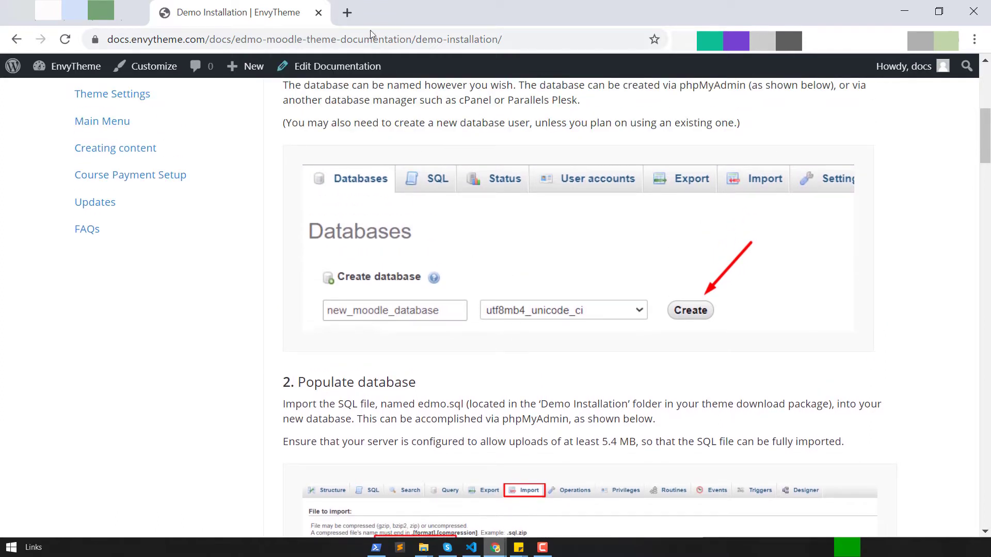
pyautogui.click(346, 12)
pyautogui.write('localhost/phpmyadmin/')
pyautogui.press('Return')
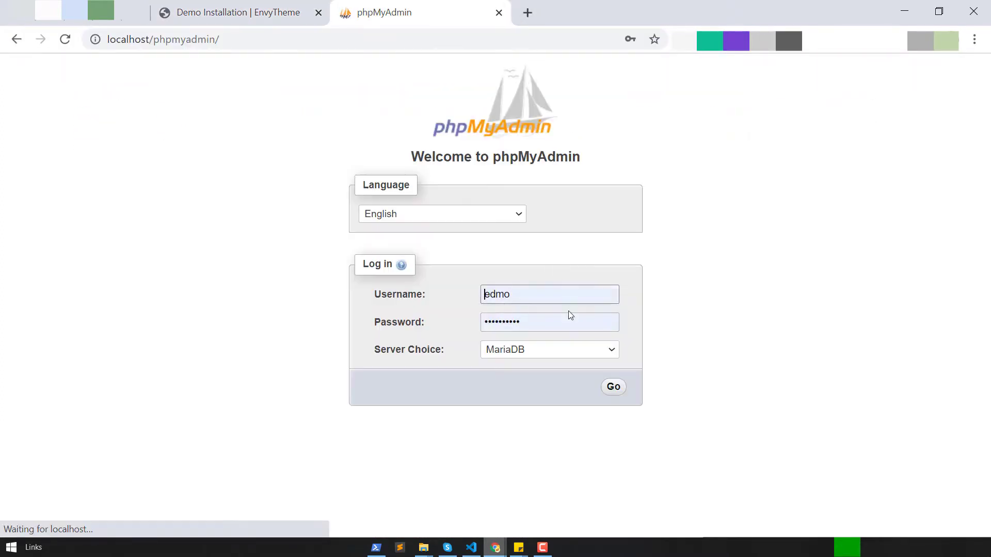
pyautogui.click(550, 349)
pyautogui.click(537, 363)
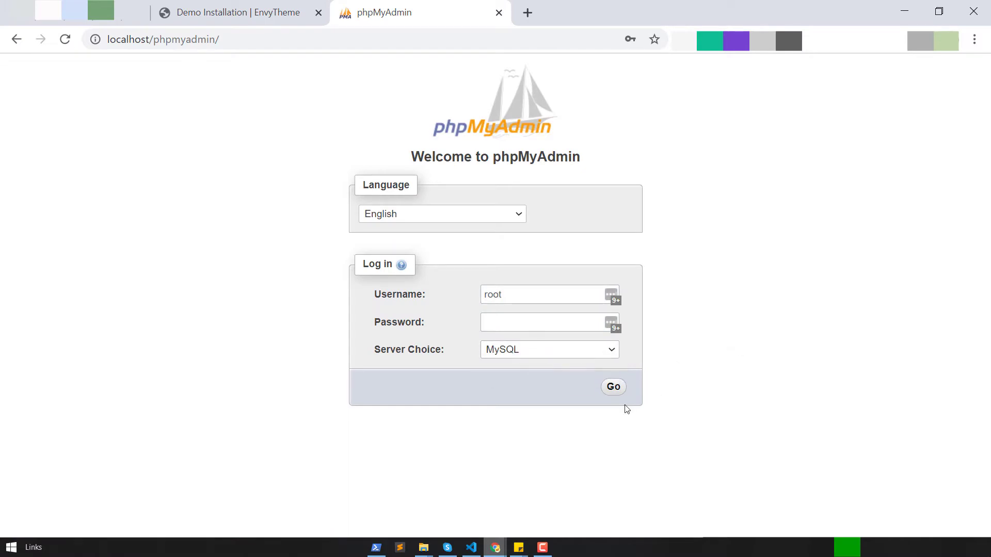
pyautogui.click(612, 387)
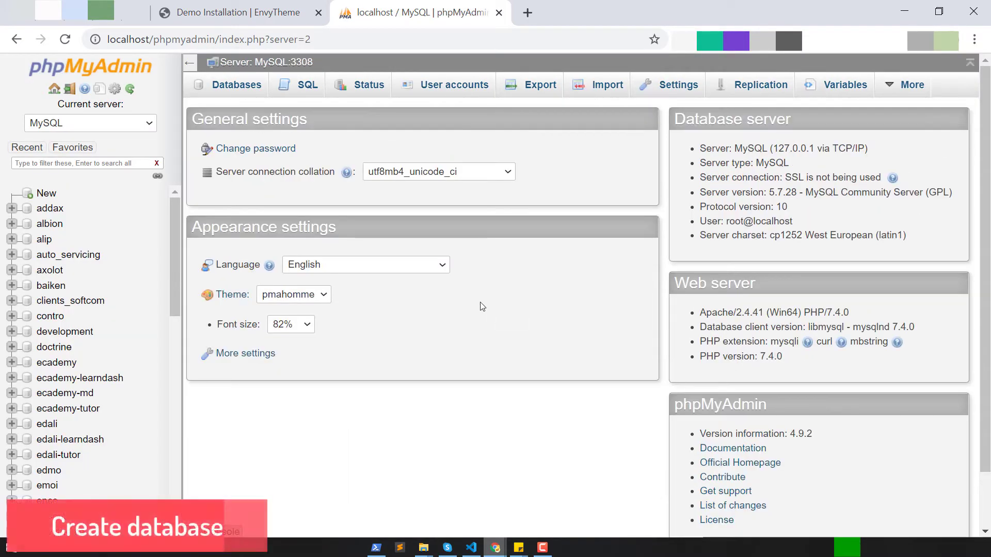
# Step: Create a database named my_new_db with the utf8mb4_unicode_ci collation, checking the collation against the demo installation guide
pyautogui.click(46, 194)
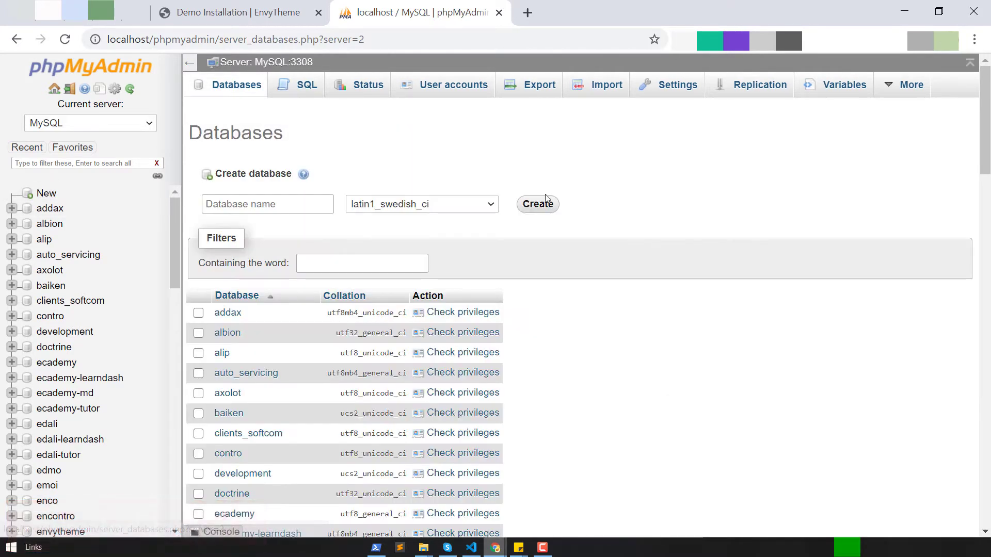
pyautogui.click(279, 12)
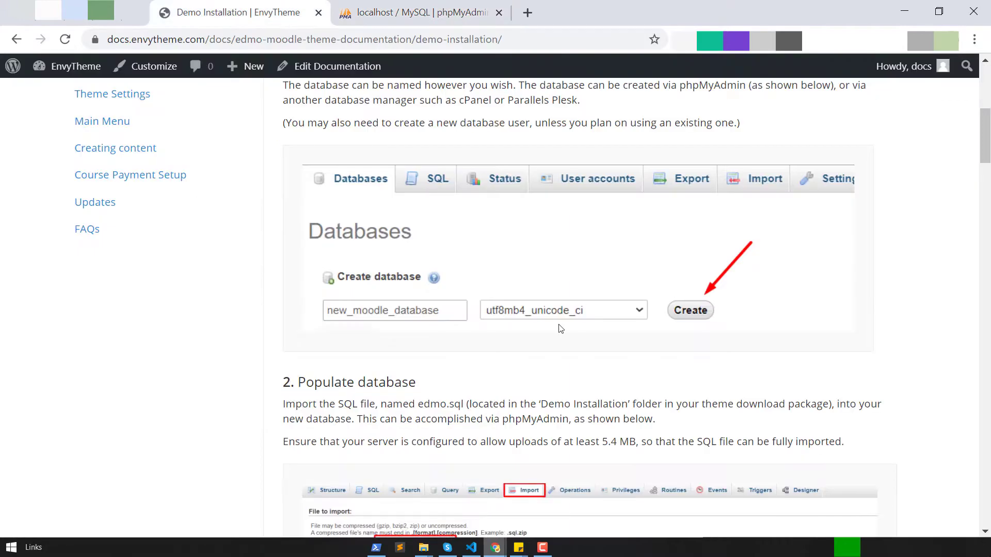
pyautogui.click(428, 12)
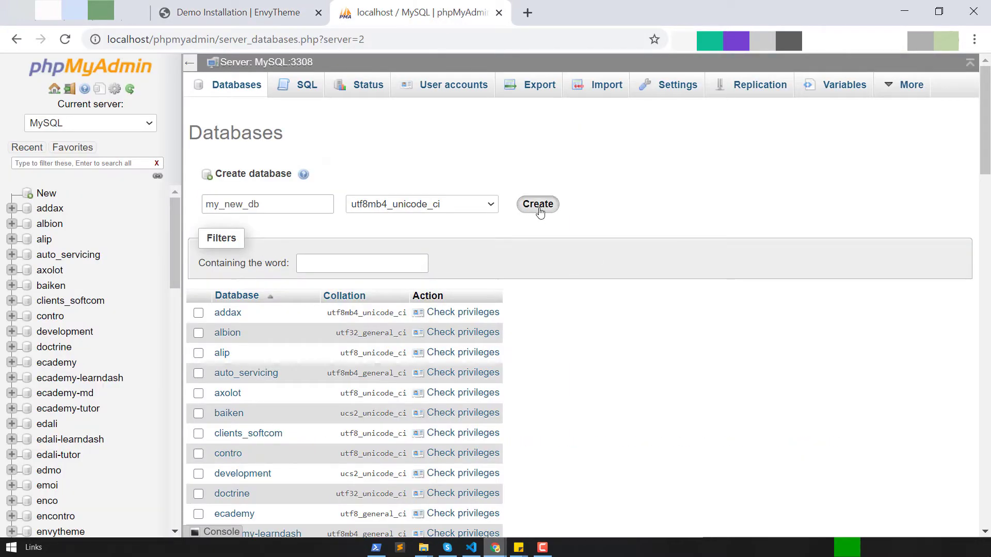
pyautogui.click(538, 209)
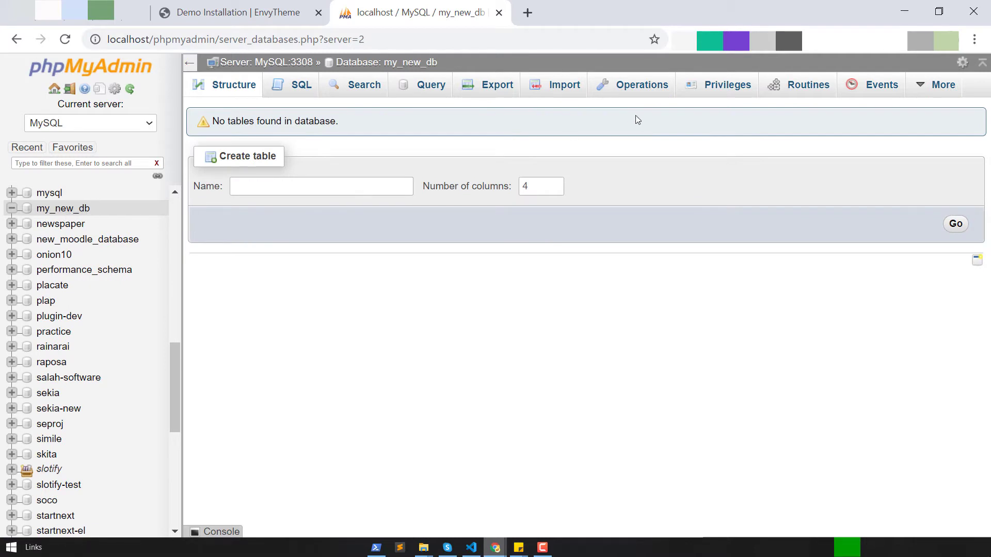
# Step: Import edmo.sql from the edmo-moodle-lms-online-courses-theme folder into my_new_db and show the database's tables
pyautogui.click(557, 91)
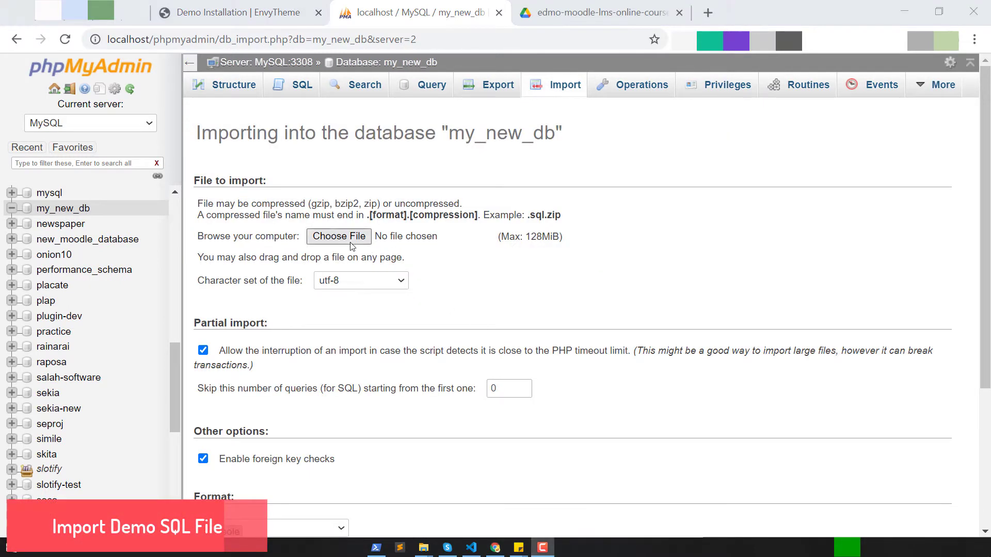
pyautogui.click(338, 239)
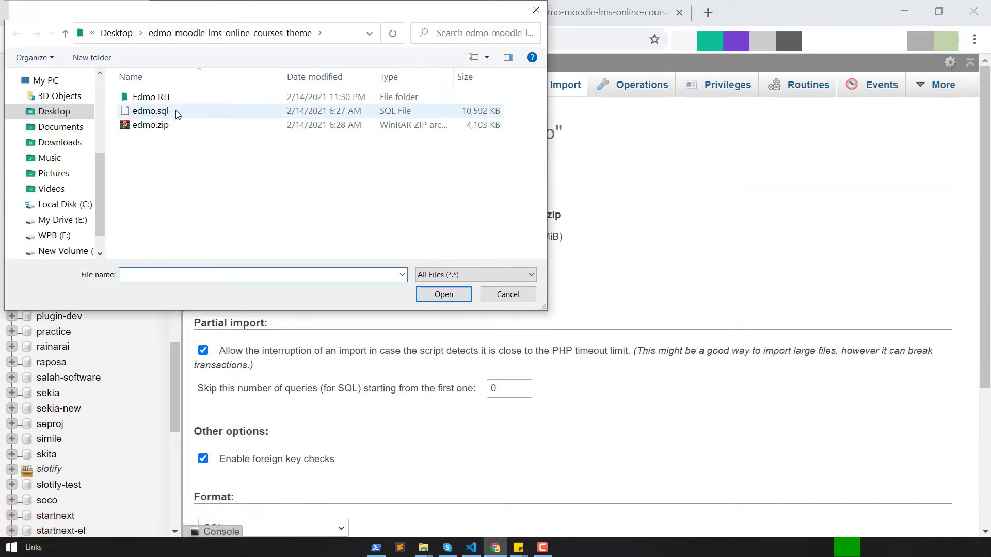
pyautogui.doubleClick(176, 112)
pyautogui.scroll(-4, 447, 339)
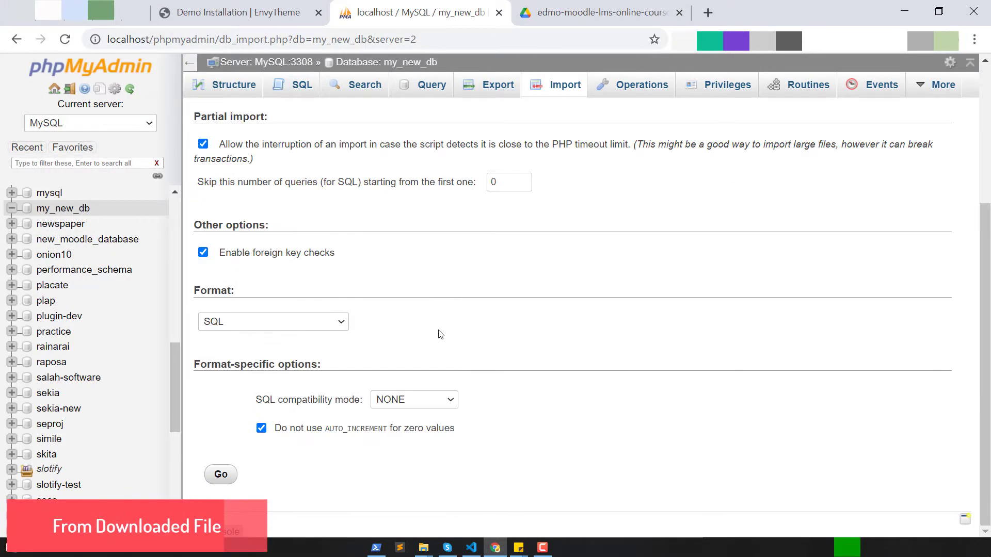
pyautogui.click(221, 475)
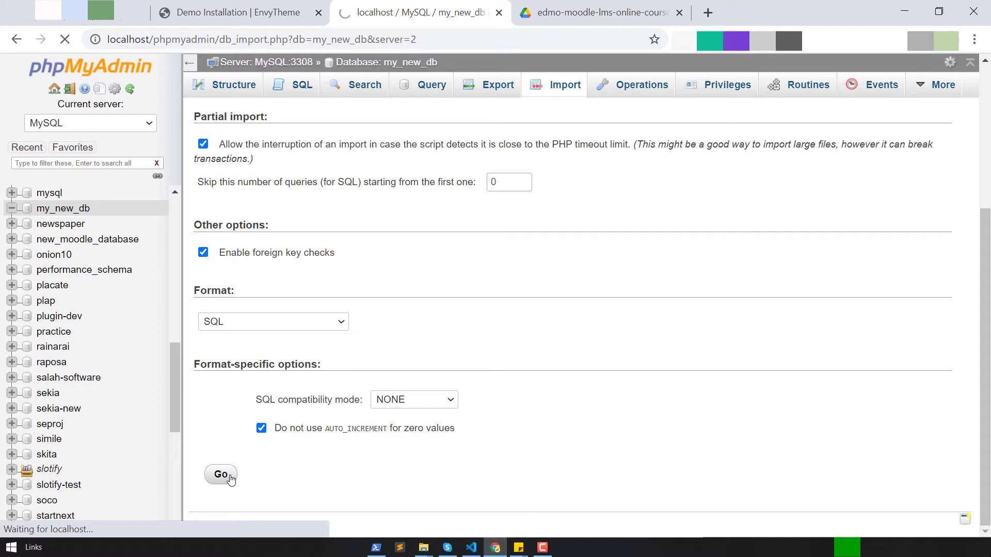
pyautogui.click(52, 212)
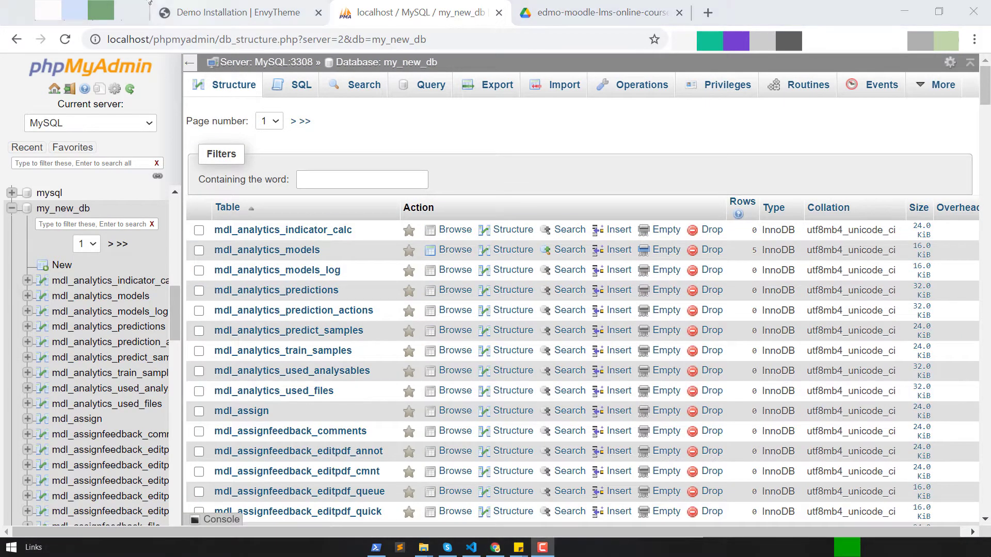
# Step: Open the demo_files.zip archive link from the guide's "Upload files" section in a new tab and switch to it
pyautogui.click(217, 12)
pyautogui.scroll(-7, 521, 298)
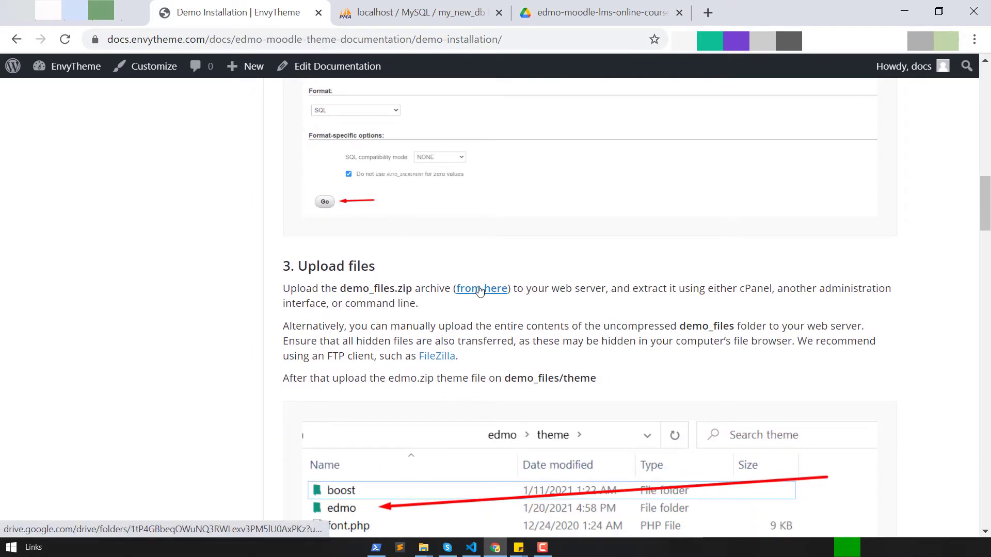
pyautogui.rightClick(486, 290)
pyautogui.click(489, 295)
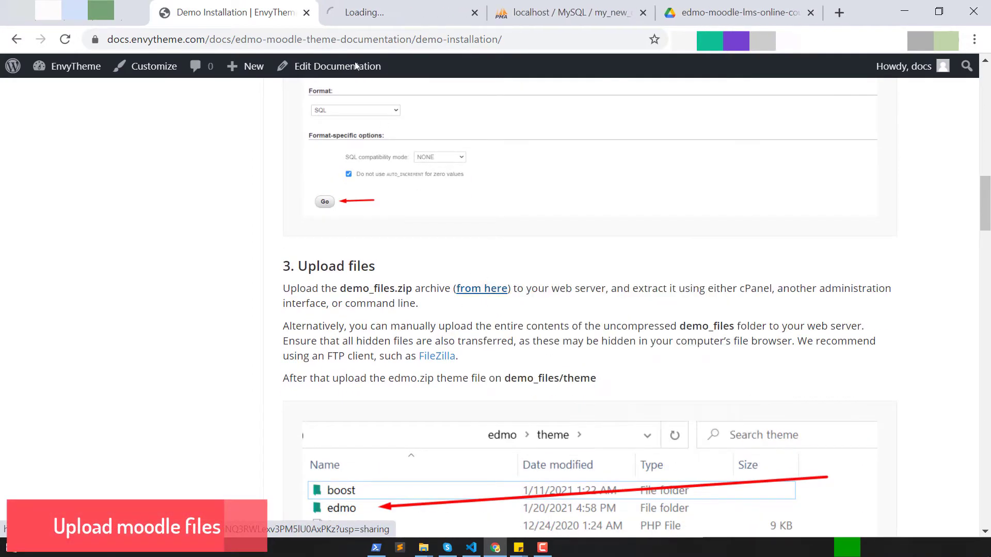
pyautogui.click(343, 7)
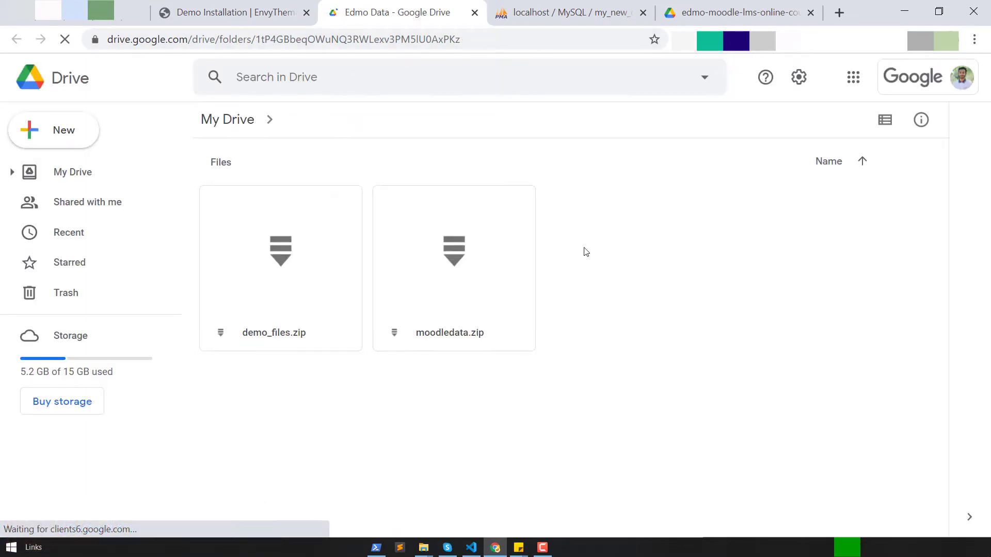
# Step: Download demo_files.zip from the Edmo Data folder, accepting the download without a virus scan
pyautogui.click(272, 266)
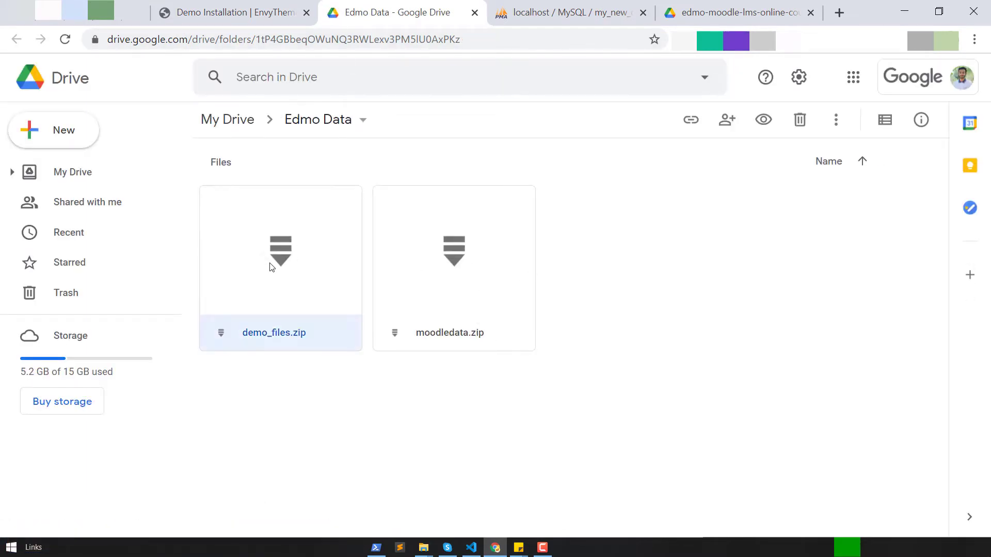
pyautogui.rightClick(271, 264)
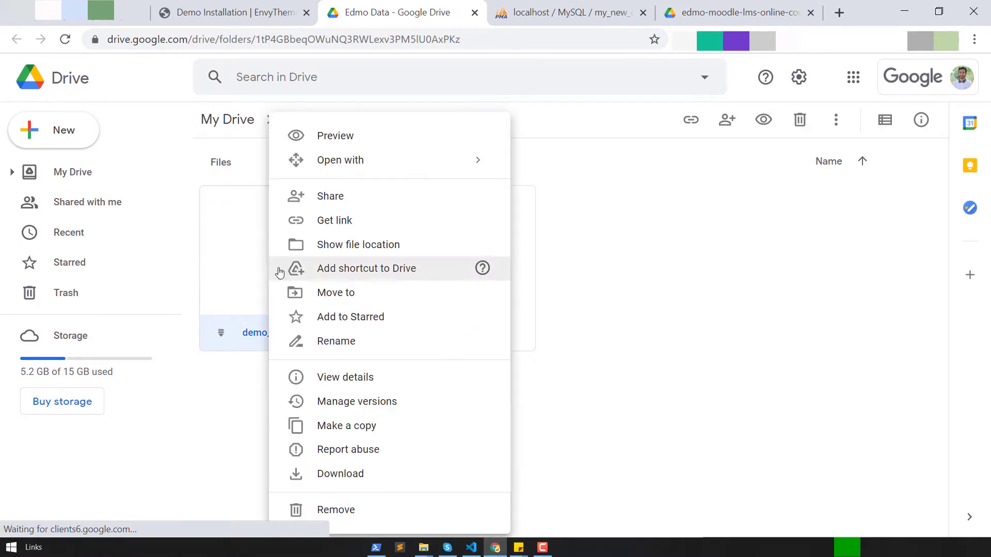
pyautogui.click(338, 476)
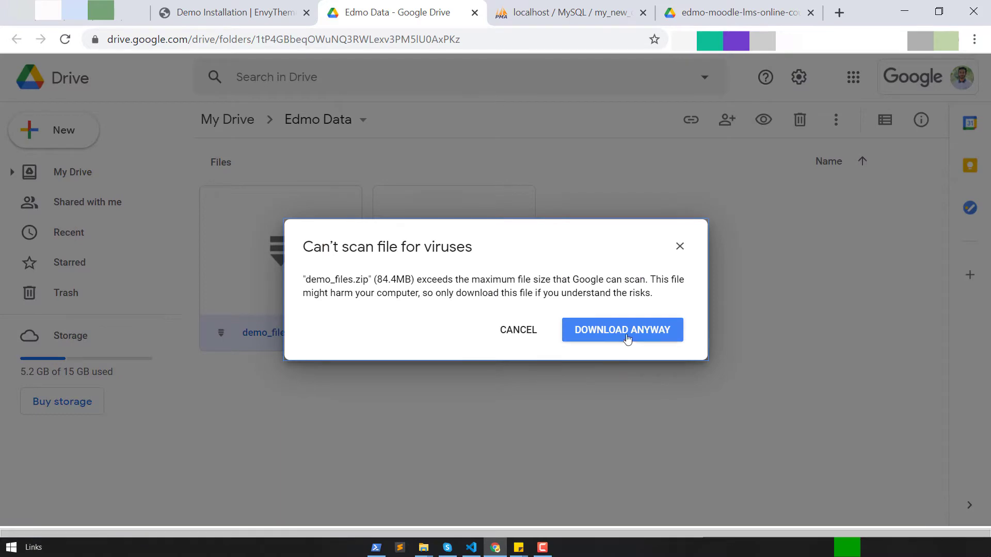
pyautogui.click(600, 331)
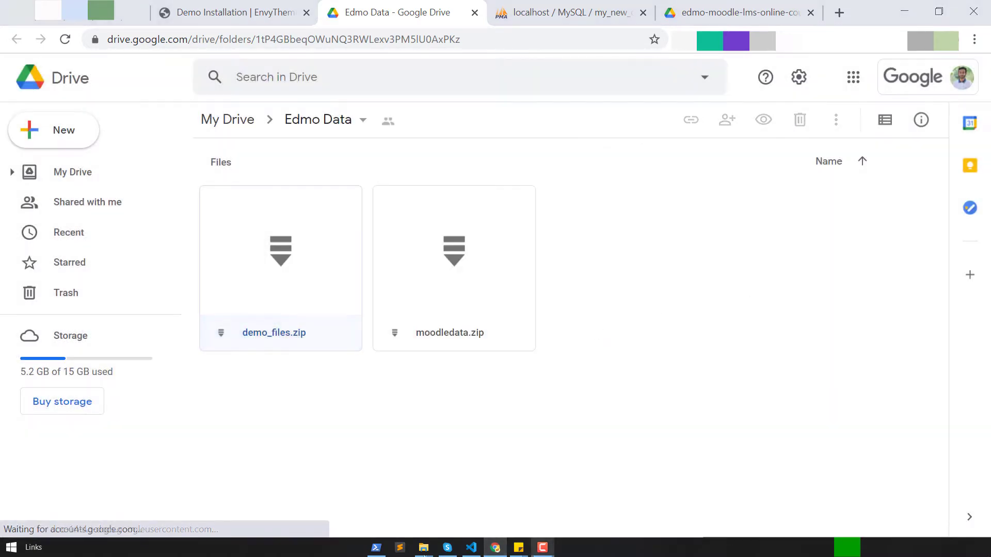
# Step: Switch to File Explorer and copy demo_files.zip from the edmo-zip folder into C:\wamp64\www\moodle
pyautogui.moveTo(423, 547)
pyautogui.click(789, 485)
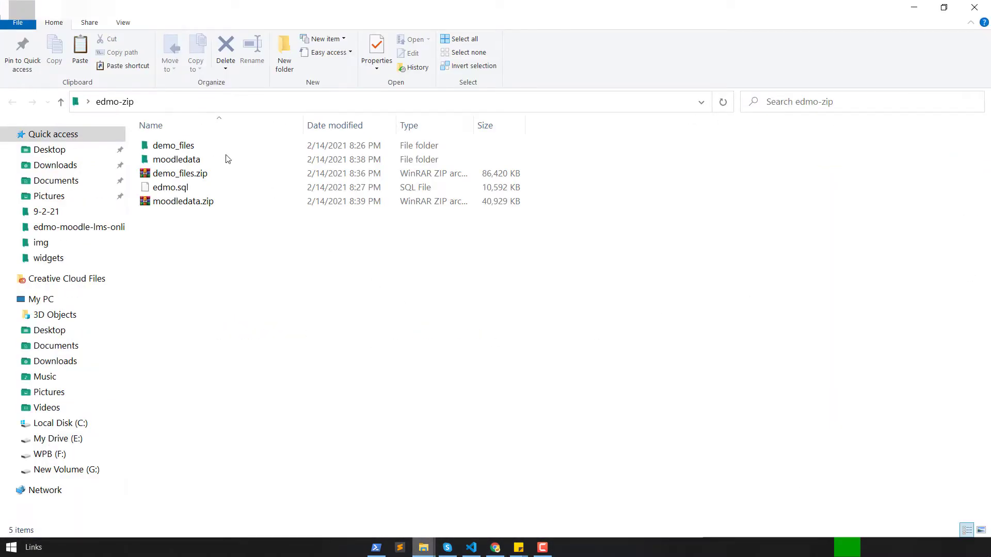
pyautogui.rightClick(179, 174)
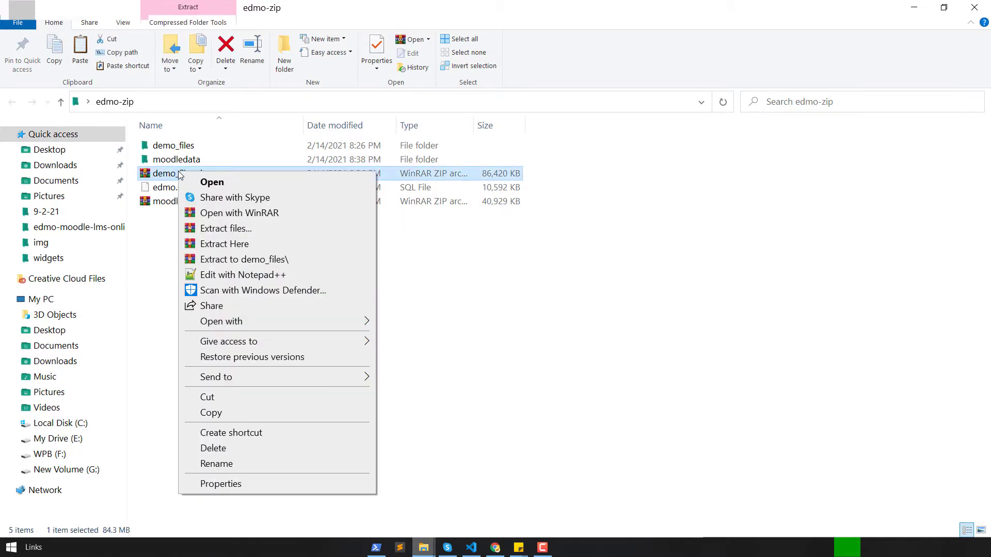
pyautogui.click(211, 413)
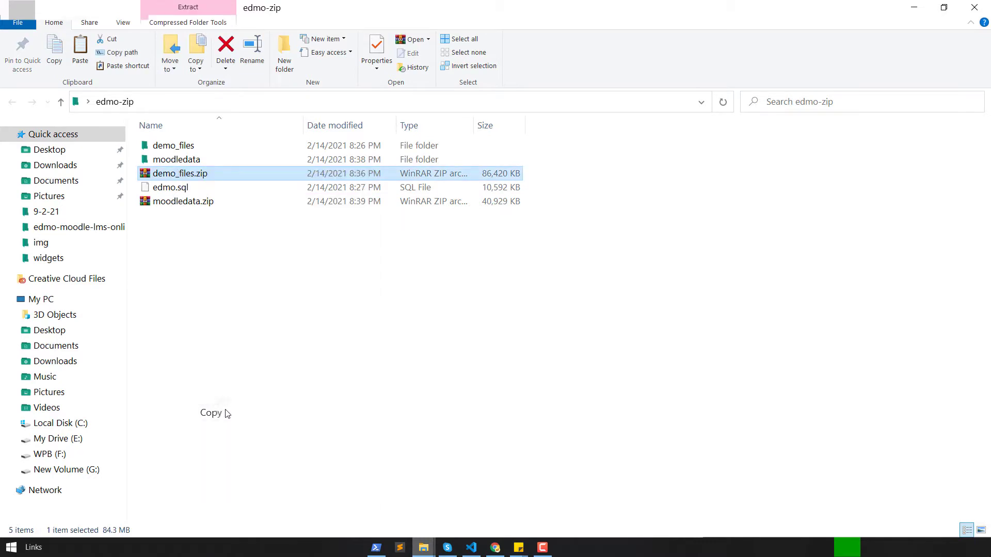
pyautogui.click(77, 424)
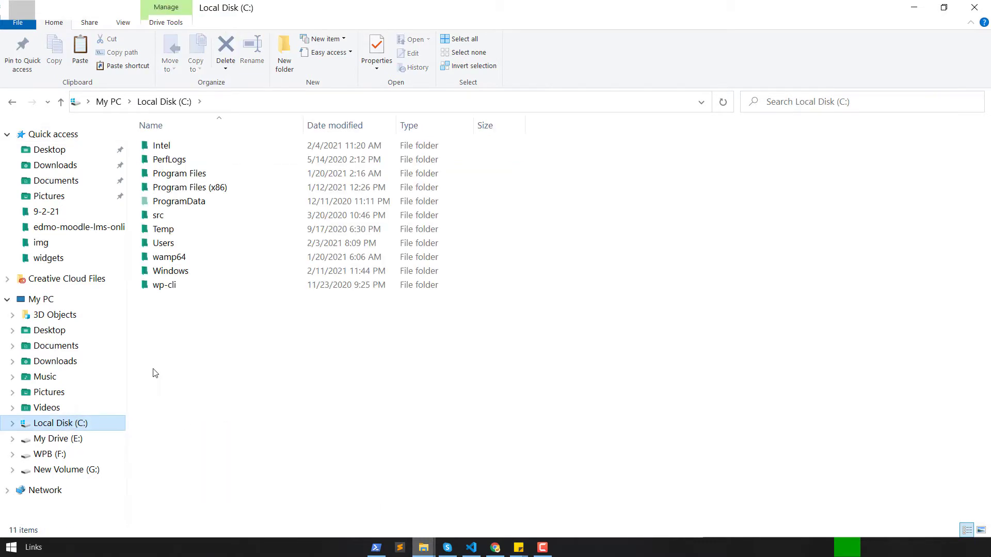
pyautogui.doubleClick(177, 257)
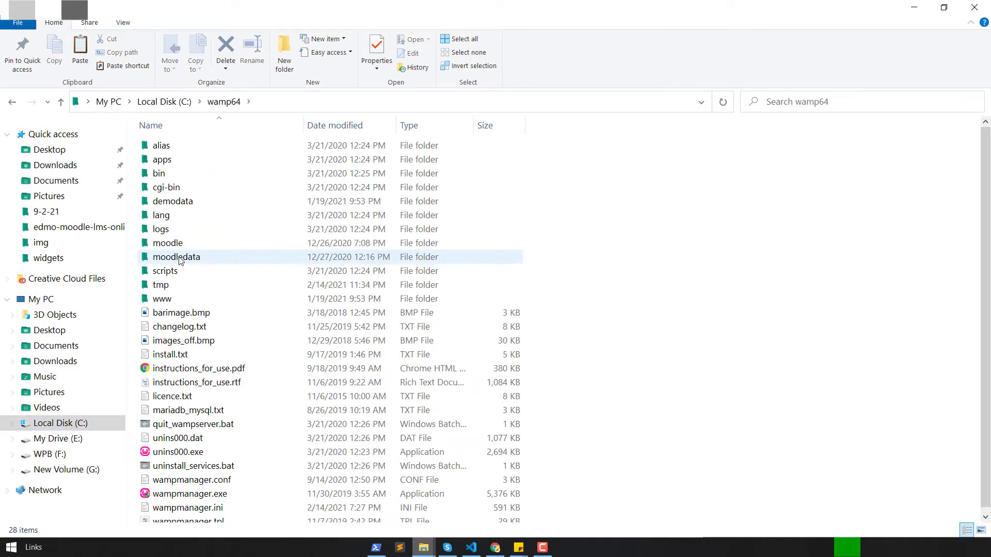
pyautogui.doubleClick(178, 295)
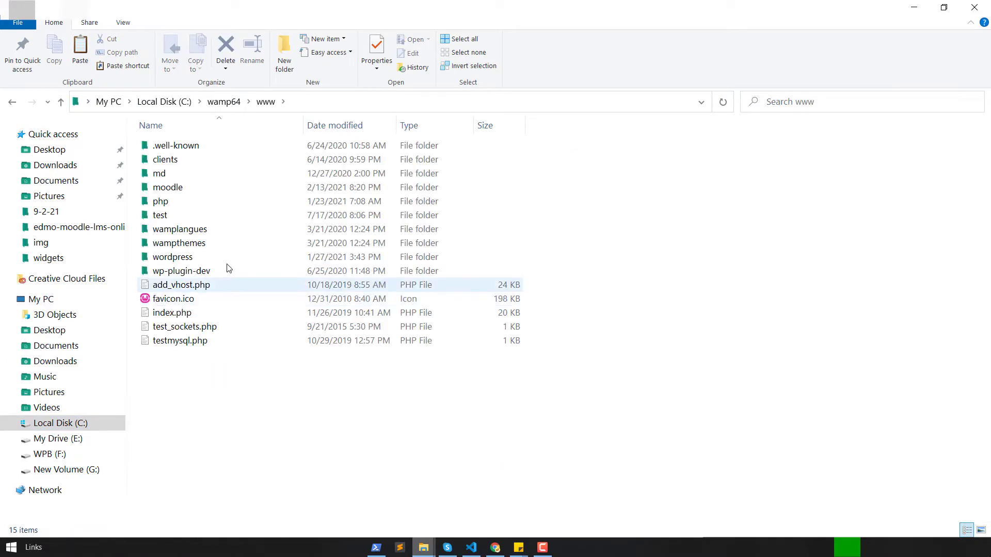
pyautogui.click(176, 188)
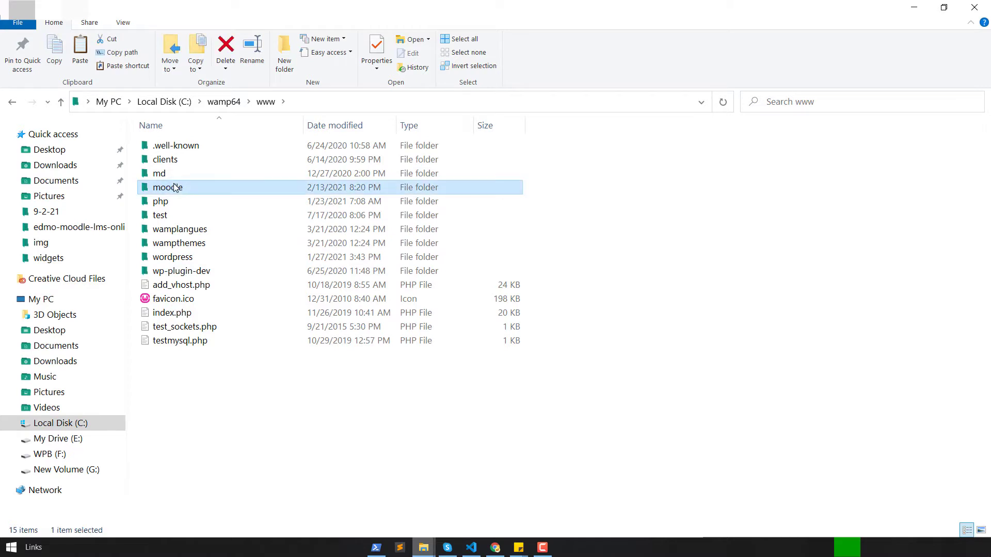
pyautogui.doubleClick(216, 188)
pyautogui.rightClick(216, 250)
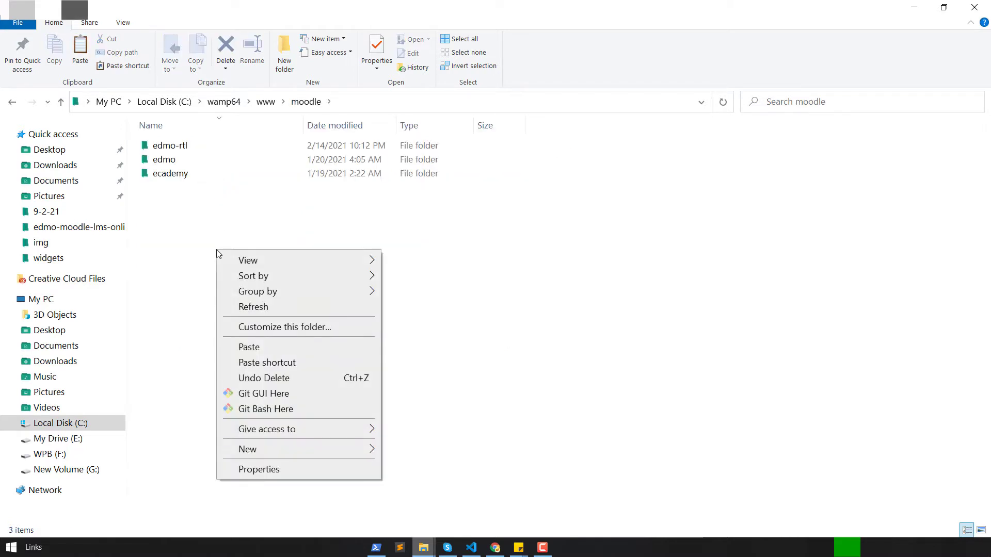
pyautogui.click(260, 347)
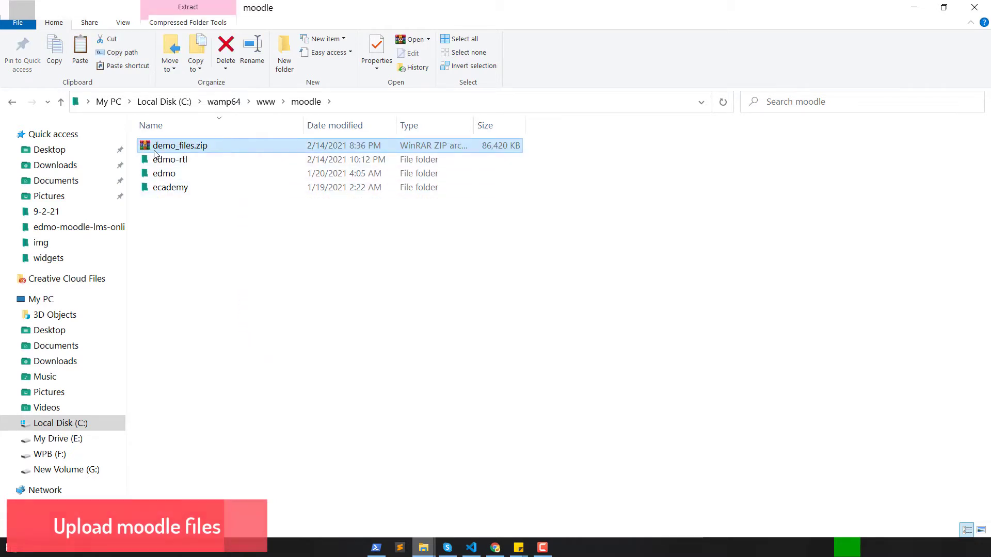
# Step: Extract demo_files.zip directly into the moodle folder and refresh the file listing
pyautogui.rightClick(182, 147)
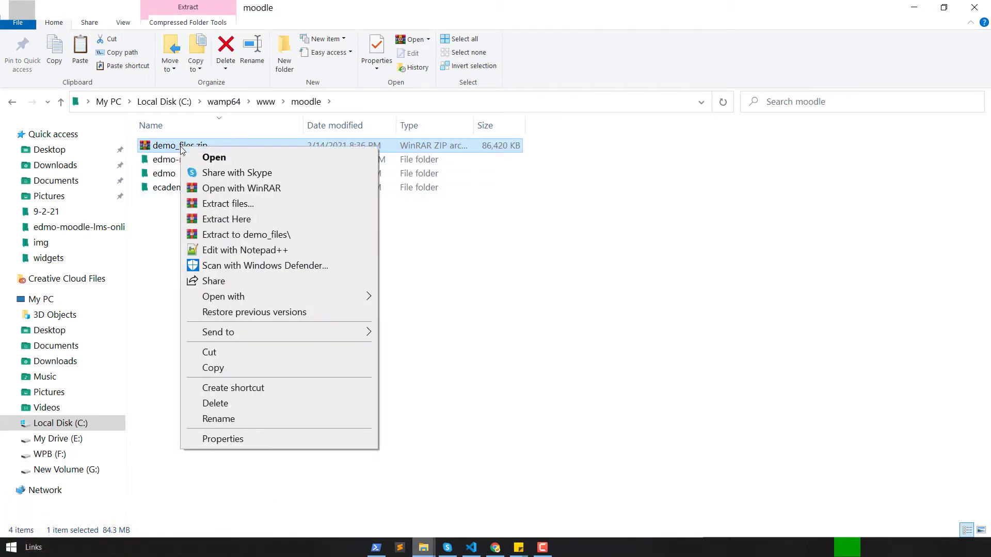
pyautogui.click(225, 220)
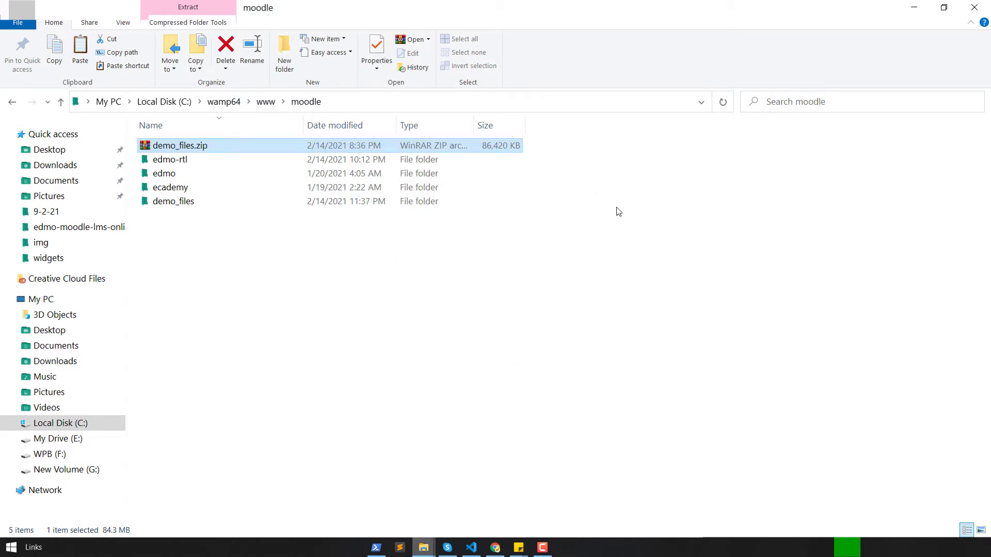
pyautogui.rightClick(618, 212)
pyautogui.click(639, 265)
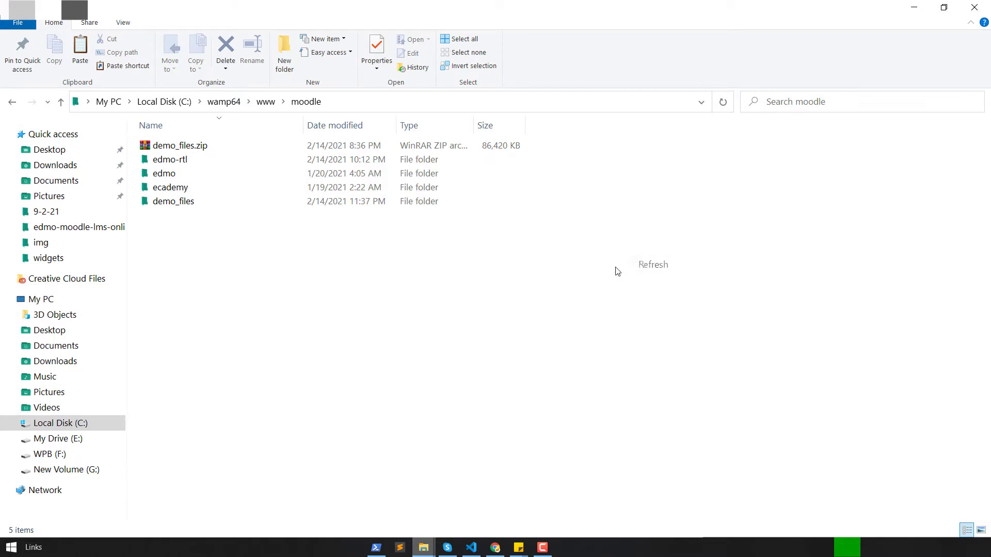
# Step: Rename the extracted demo_files folder as yourdomain
pyautogui.click(182, 207)
pyautogui.click(184, 202)
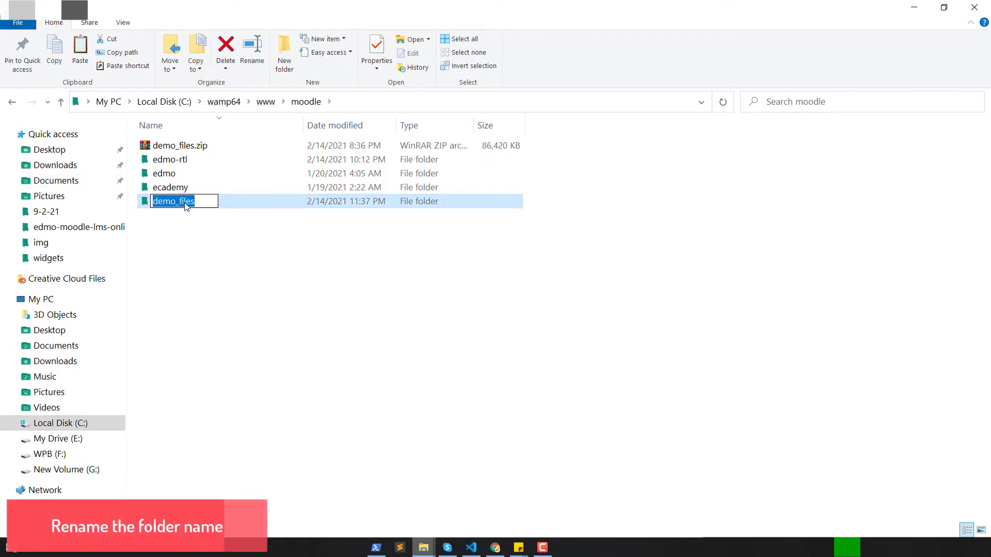
pyautogui.write('yourdomain')
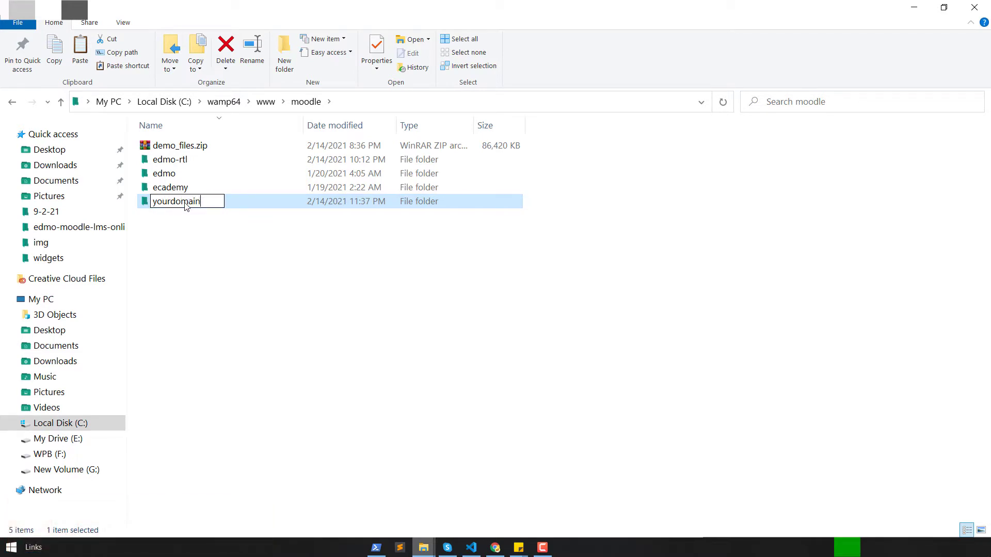
pyautogui.press('Return')
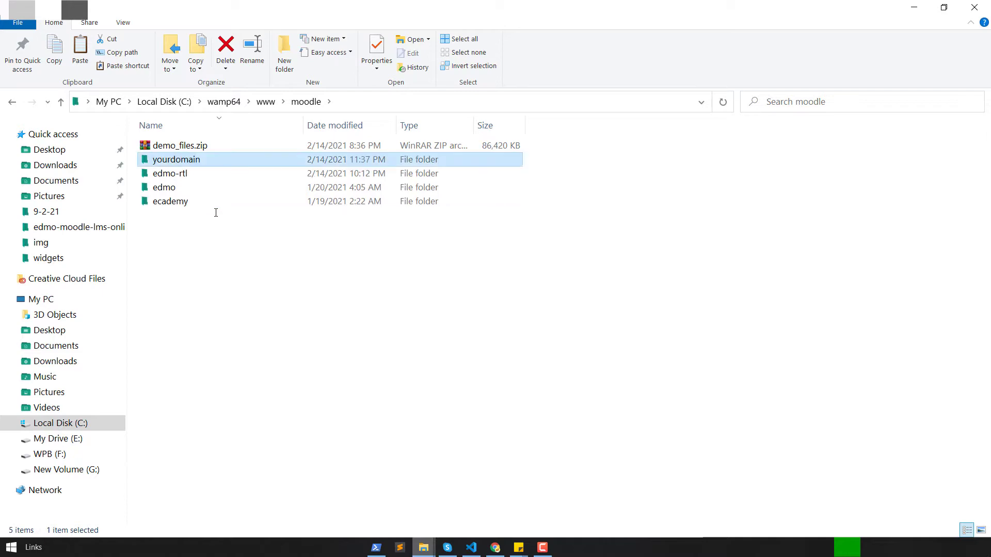
# Step: Open the theme folder inside the yourdomain folder
pyautogui.doubleClick(191, 160)
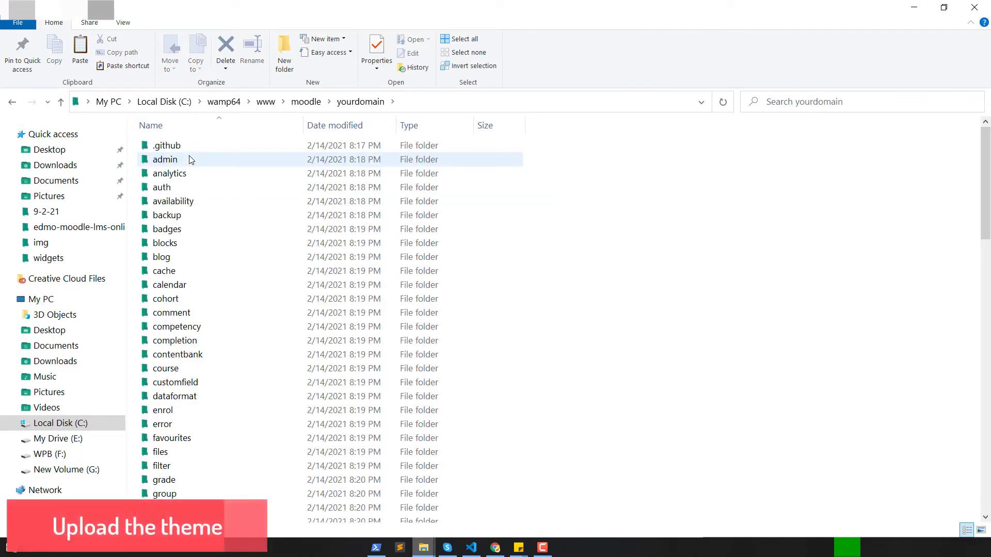
pyautogui.scroll(-15, 191, 159)
pyautogui.click(168, 156)
pyautogui.doubleClick(167, 155)
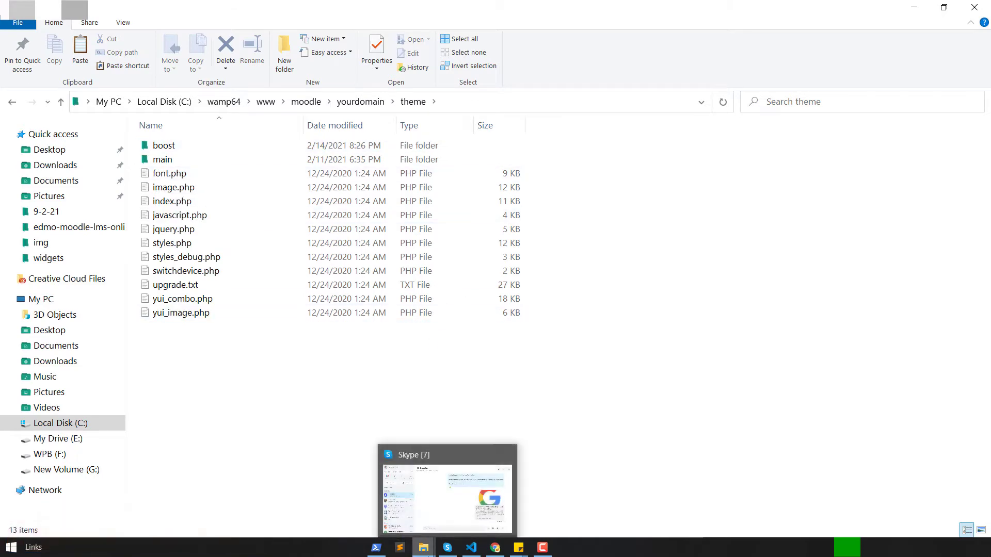
# Step: Switch to the edmo-moodle-lms-online-courses-theme folder, look inside its Edmo RTL subfolder, and return to the parent folder
pyautogui.moveTo(423, 547)
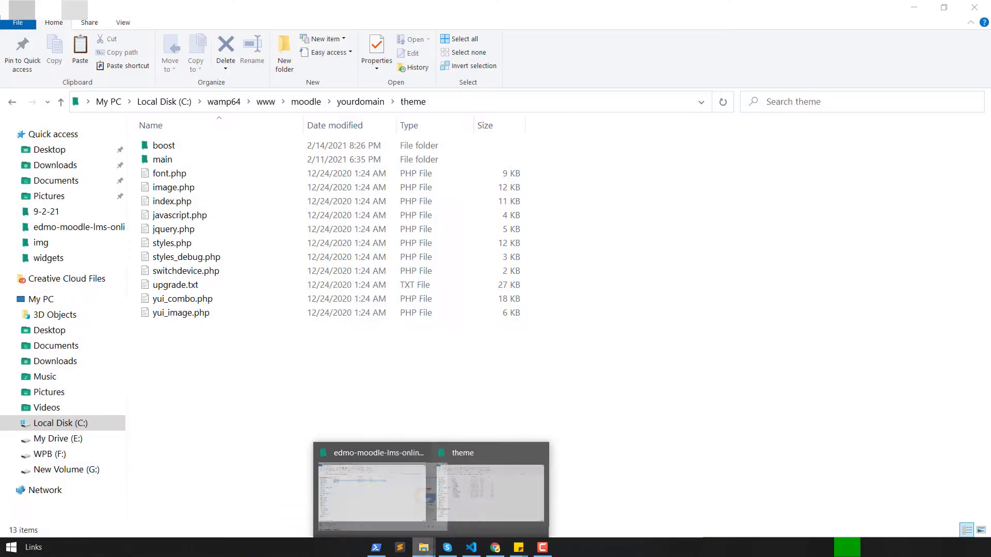
pyautogui.click(423, 513)
pyautogui.click(219, 248)
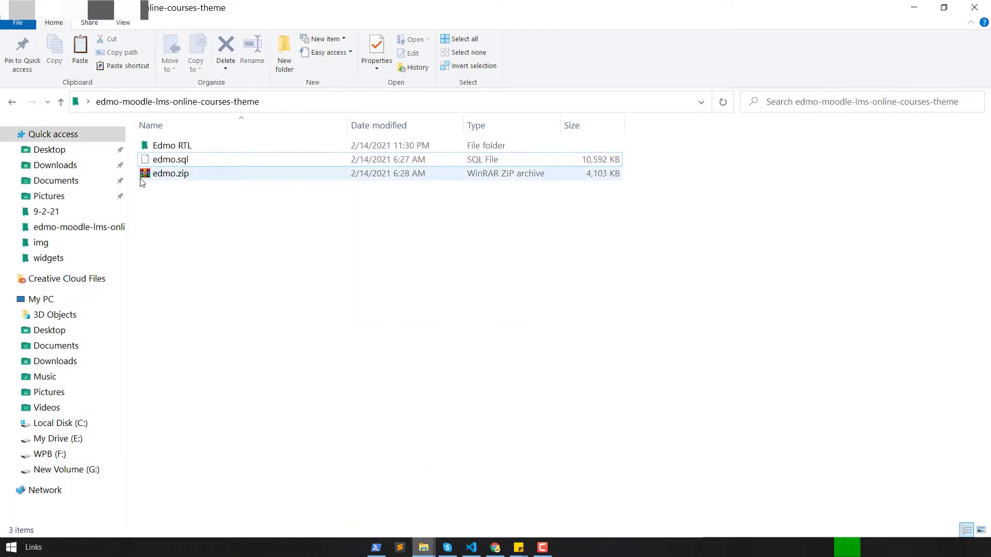
pyautogui.click(164, 177)
pyautogui.doubleClick(181, 146)
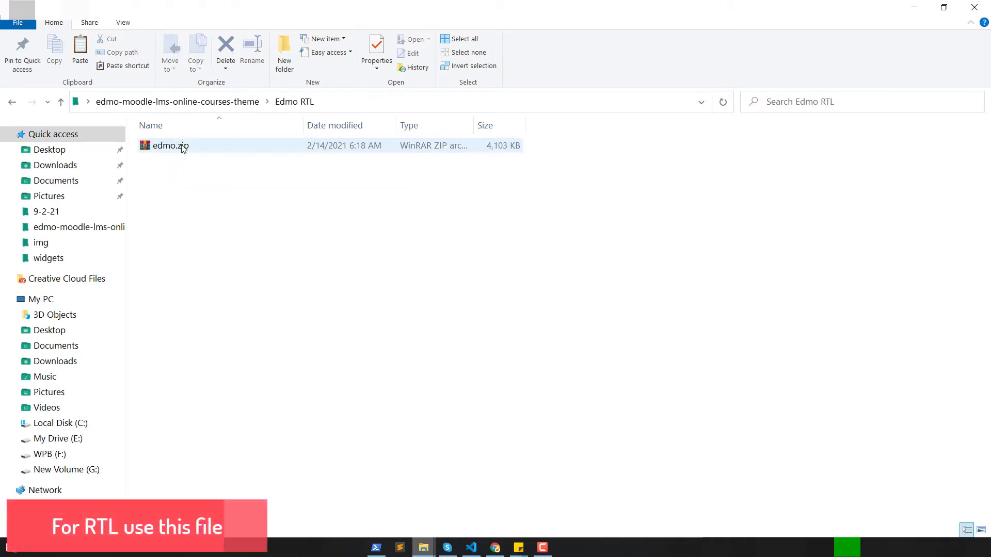
pyautogui.click(243, 101)
# Step: Copy the non-RTL edmo.zip from edmo-moodle-lms-online-courses-theme into the yourdomain\theme folder
pyautogui.click(168, 174)
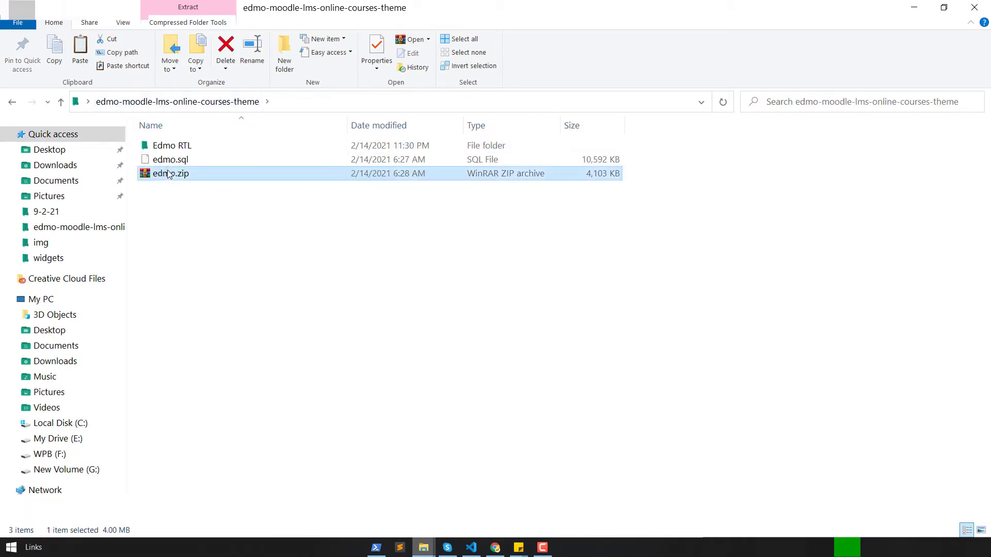
pyautogui.rightClick(168, 177)
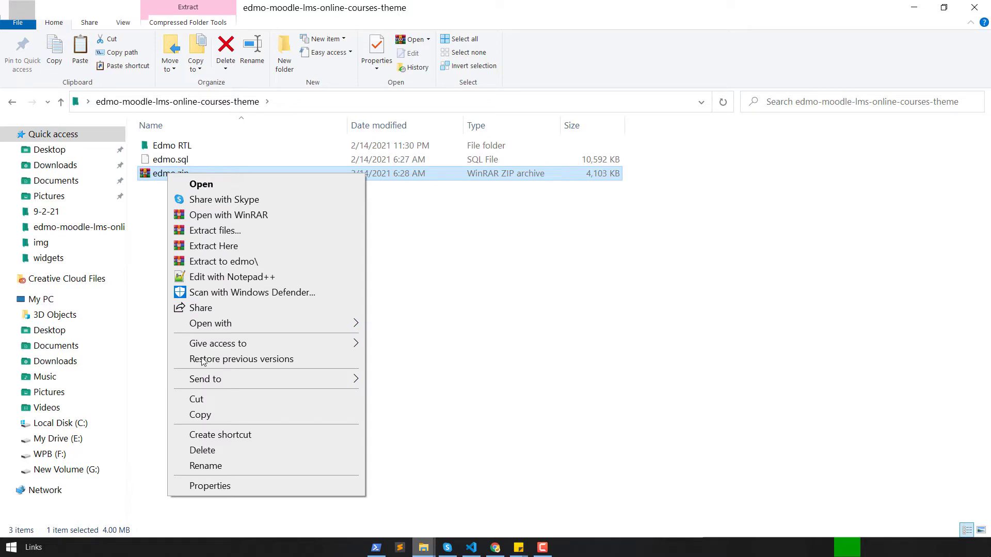
pyautogui.click(201, 414)
pyautogui.click(423, 547)
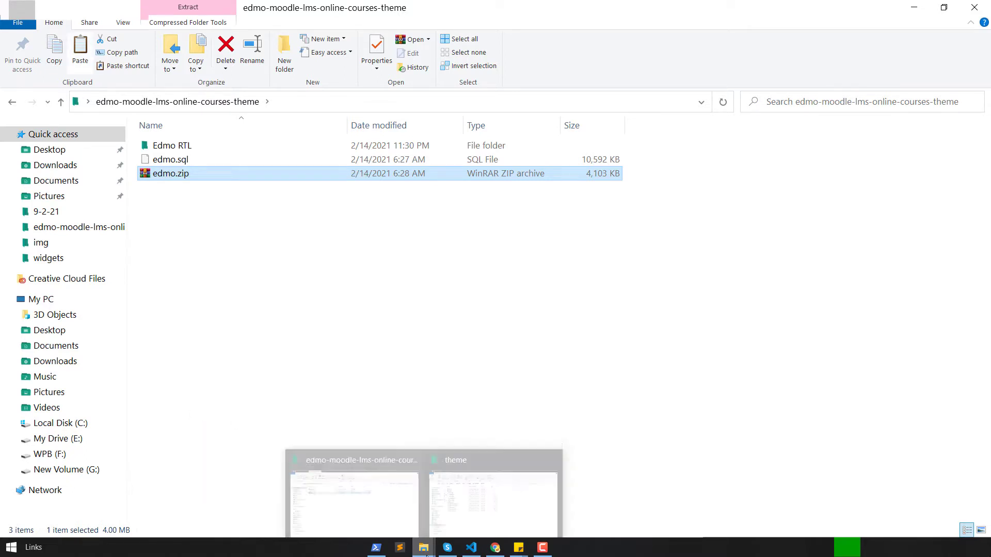
pyautogui.click(477, 511)
pyautogui.rightClick(336, 378)
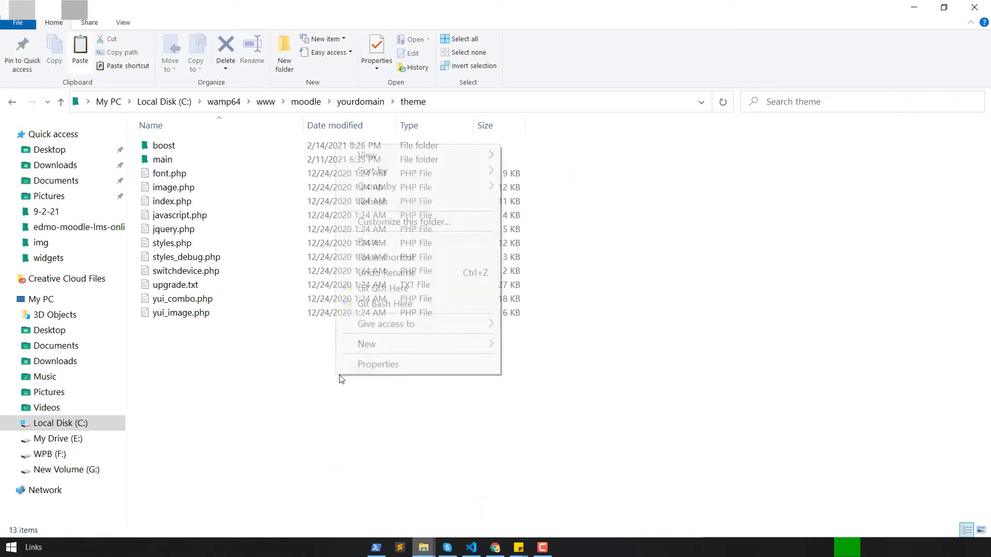
pyautogui.click(375, 243)
# Step: Extract edmo.zip directly into the theme folder and delete the archive
pyautogui.rightClick(202, 168)
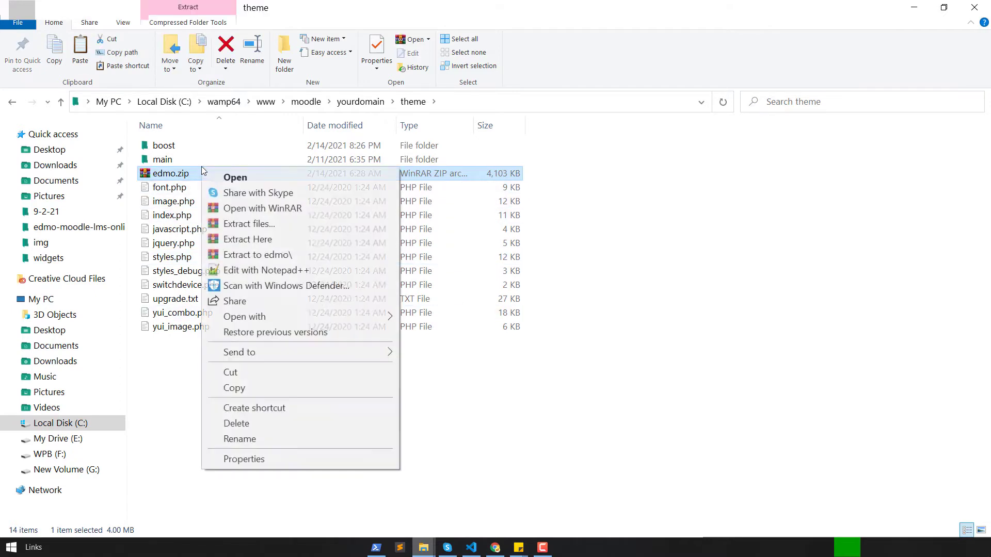
pyautogui.click(250, 238)
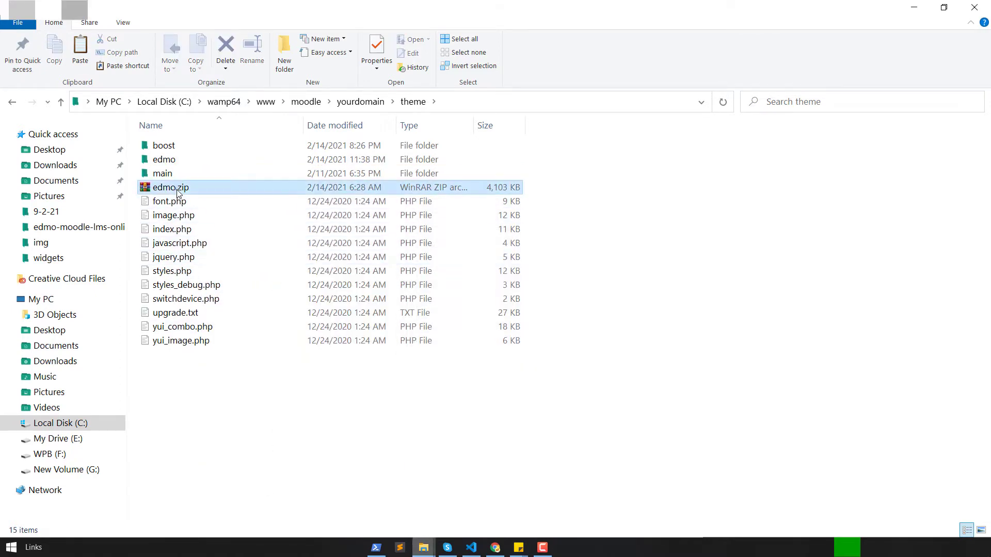
pyautogui.click(178, 192)
pyautogui.press('Delete')
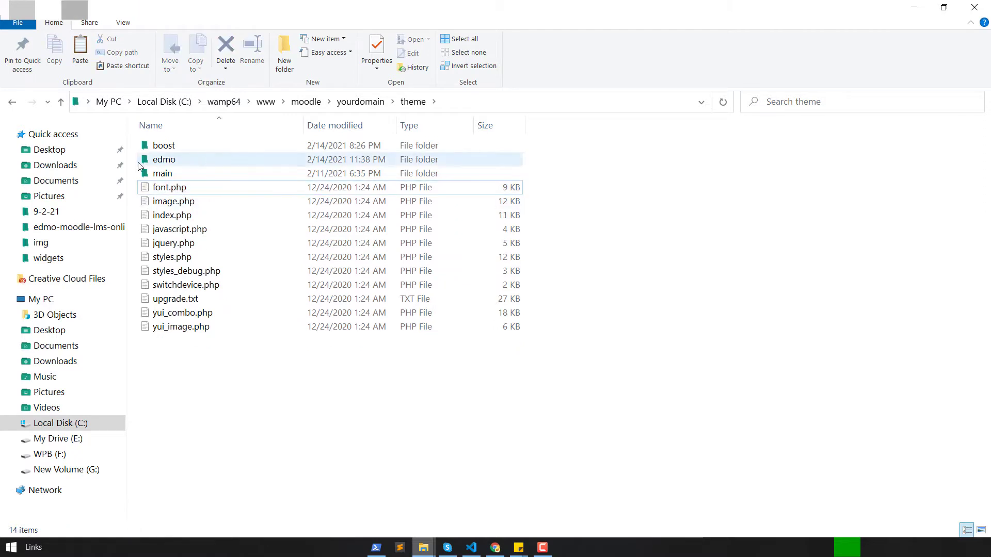
pyautogui.rightClick(321, 369)
pyautogui.press('Escape')
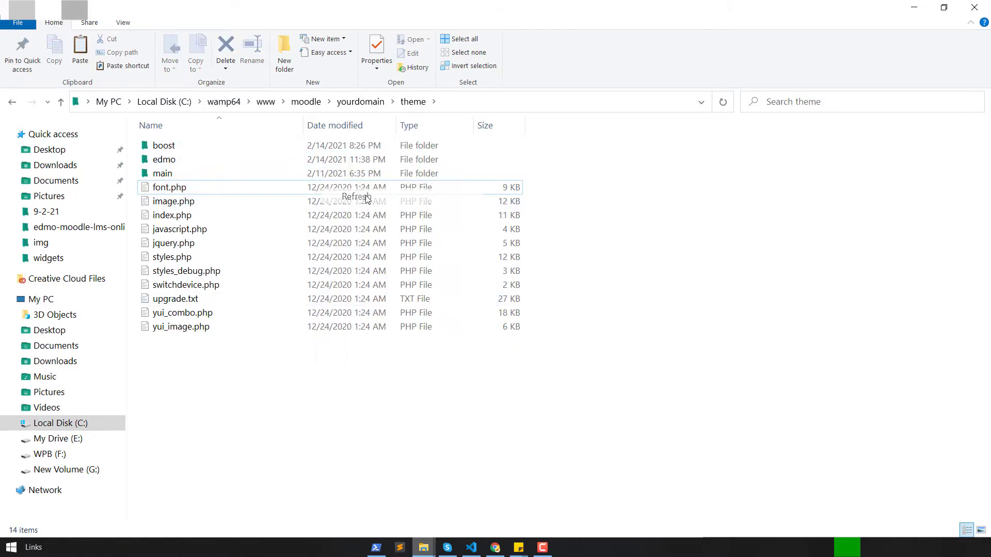
# Step: Switch to Chrome, read the Upload moodledata instructions, and download moodledata.zip from the Edmo Data folder without a virus scan
pyautogui.click(494, 547)
pyautogui.click(243, 11)
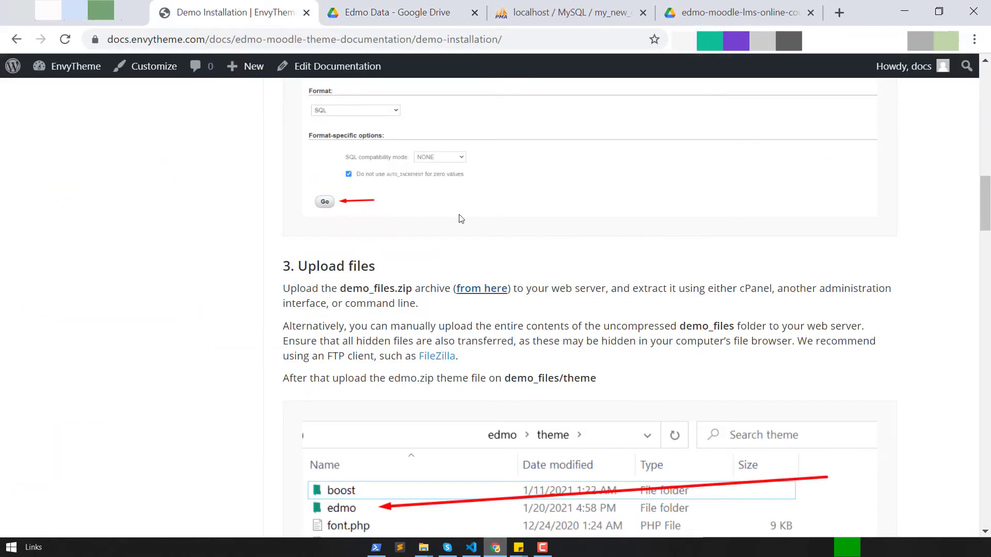
pyautogui.scroll(-9, 419, 333)
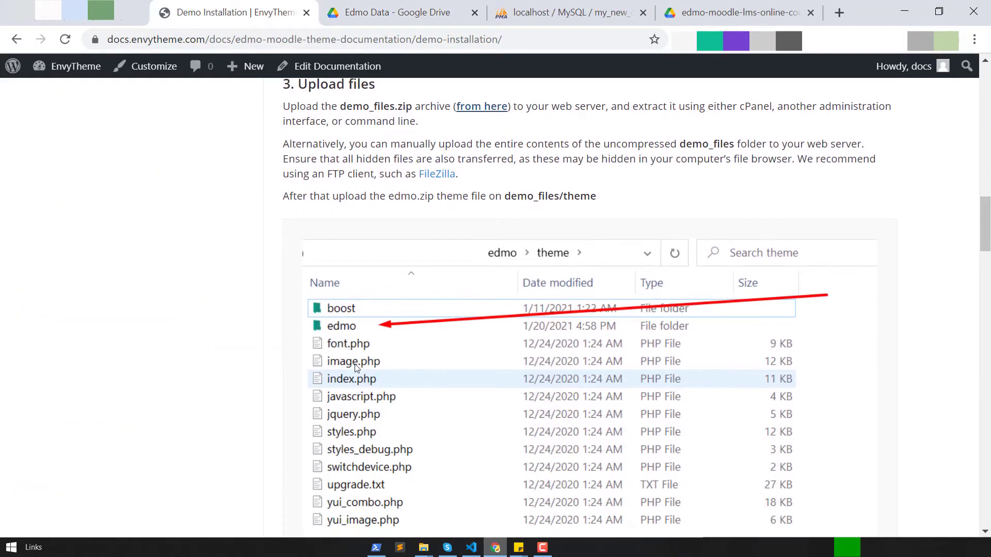
pyautogui.scroll(-2, 366, 355)
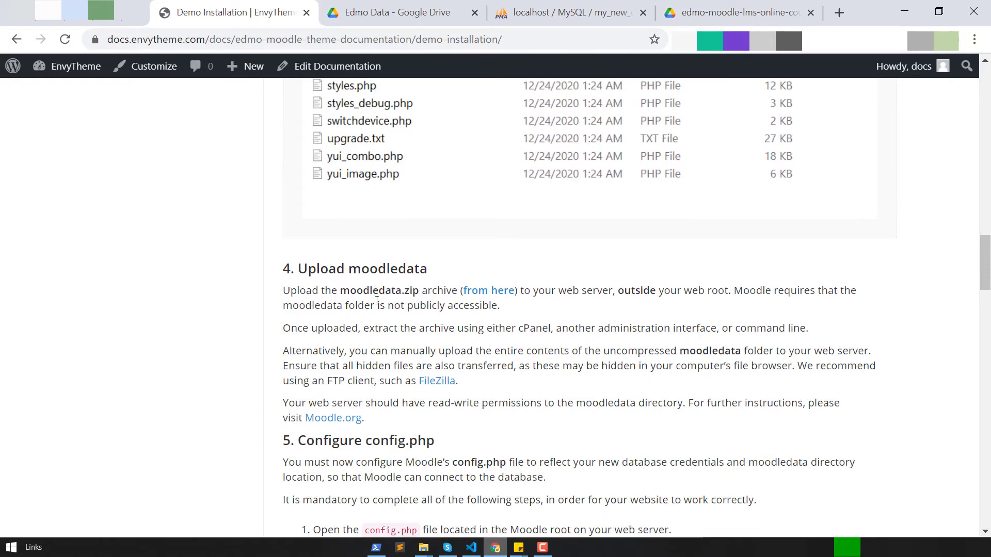
pyautogui.click(424, 7)
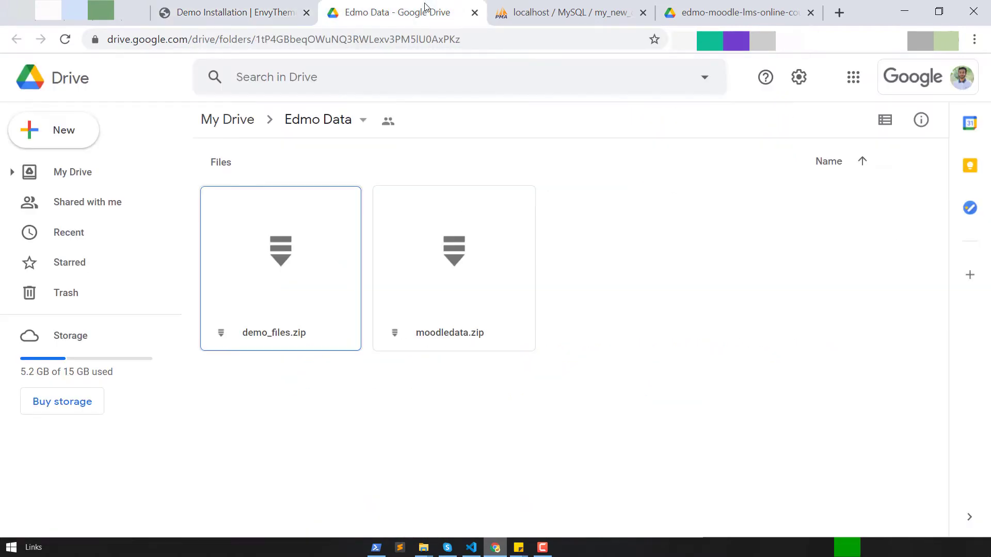
pyautogui.click(464, 304)
pyautogui.rightClick(455, 296)
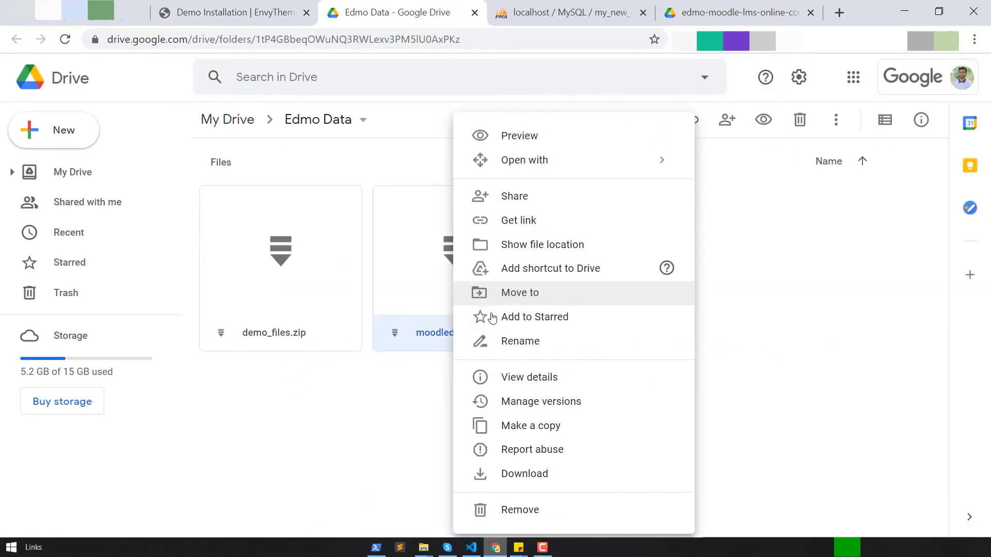
pyautogui.click(516, 475)
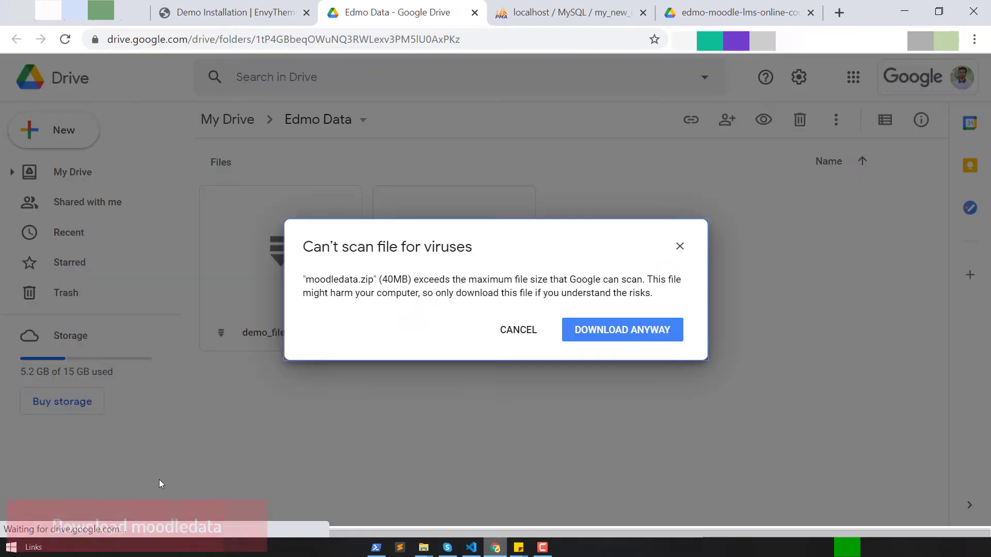
pyautogui.click(618, 336)
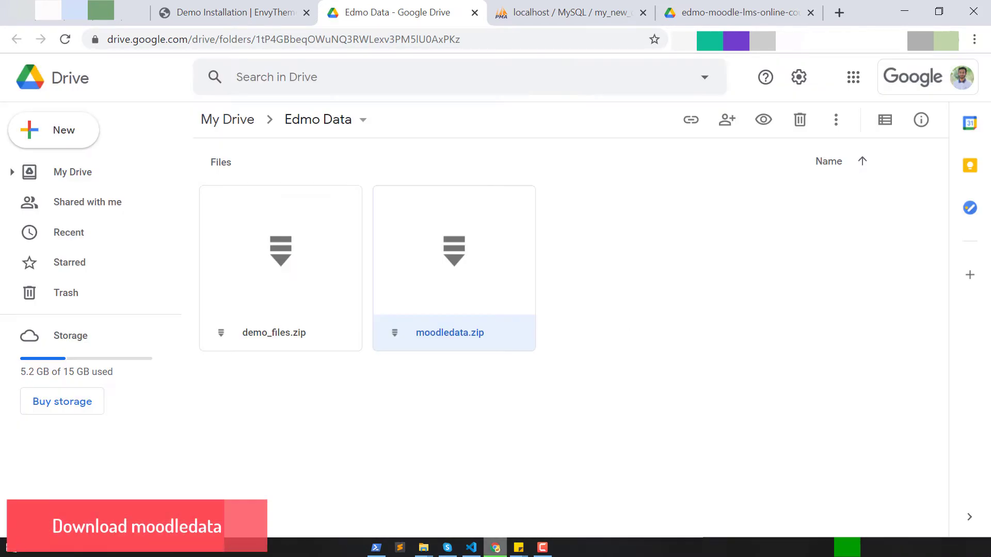
pyautogui.hotkey('ctrl', 'j')
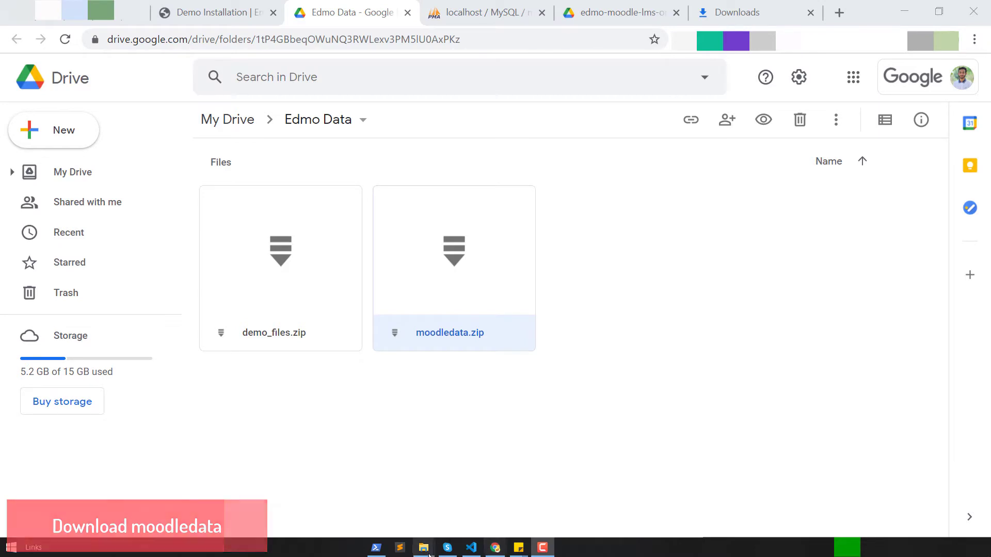
# Step: Switch to the edmo-zip folder in File Explorer and extract moodledata.zip there
pyautogui.moveTo(435, 551)
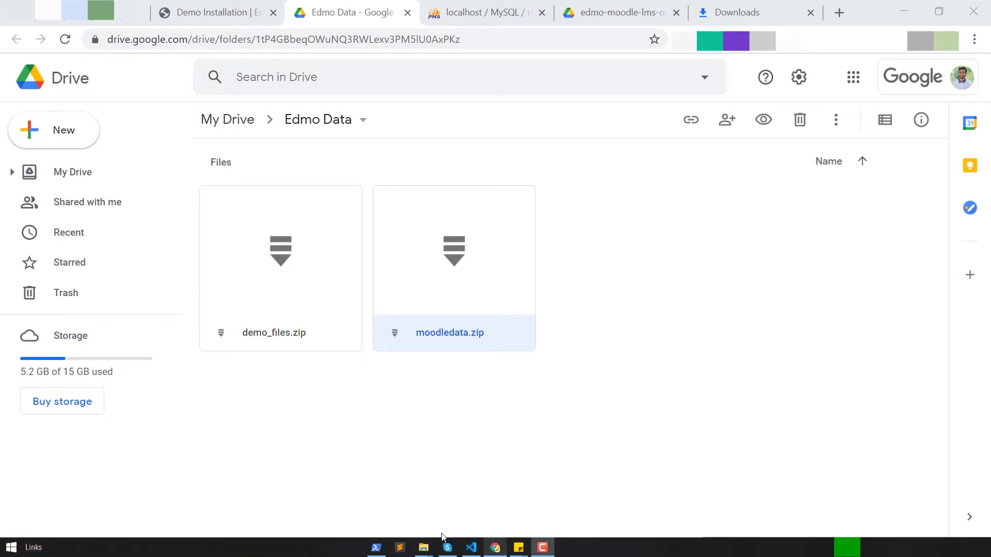
pyautogui.click(553, 502)
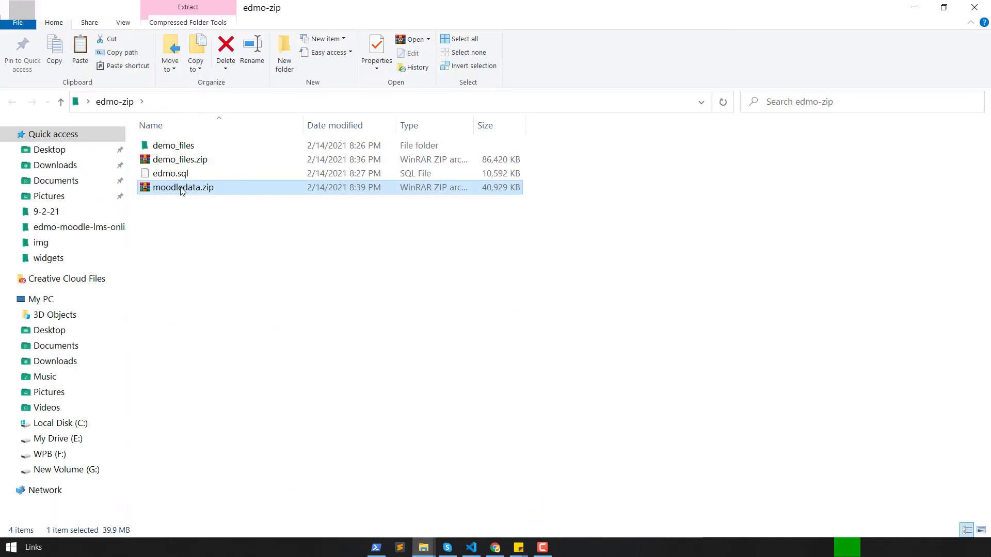
pyautogui.rightClick(181, 191)
pyautogui.click(231, 258)
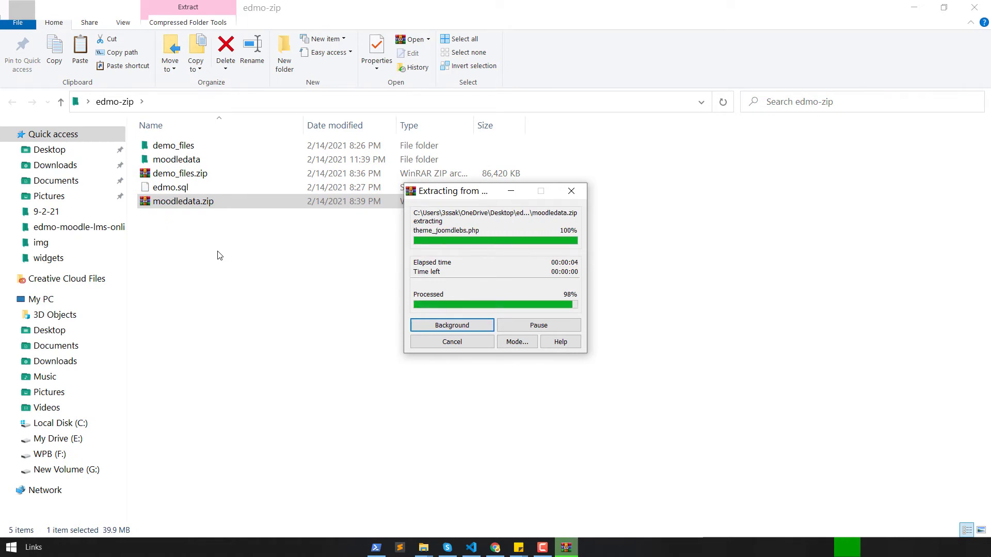
pyautogui.click(185, 162)
pyautogui.rightClick(184, 162)
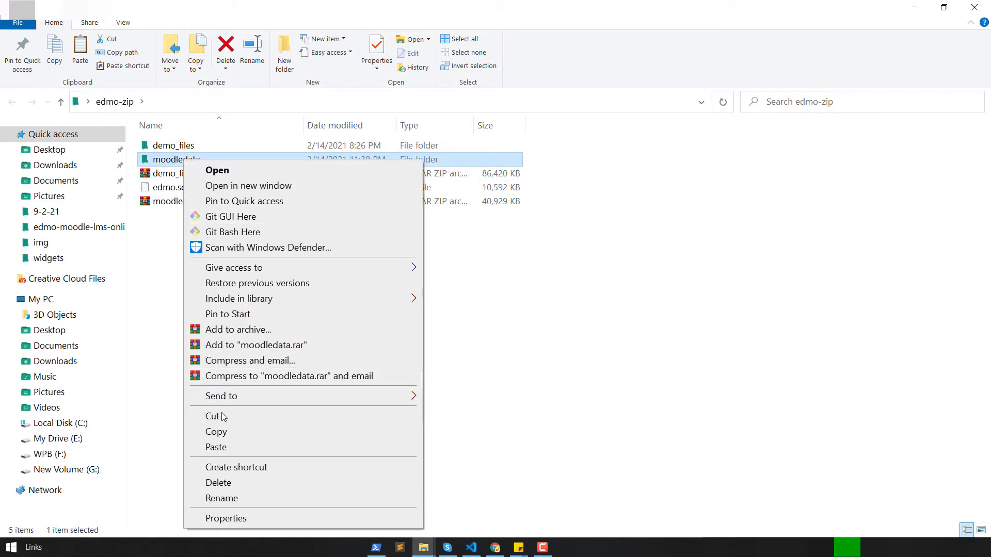
pyautogui.click(159, 332)
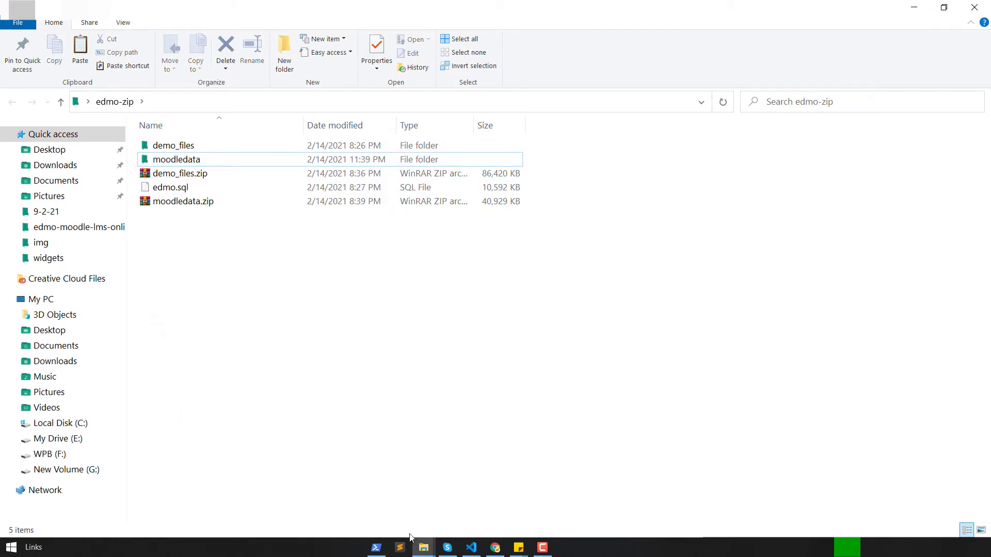
# Step: Go up from the web root to C:\wamp64 and check whether it already contains a moodledata folder
pyautogui.moveTo(426, 549)
pyautogui.click(318, 481)
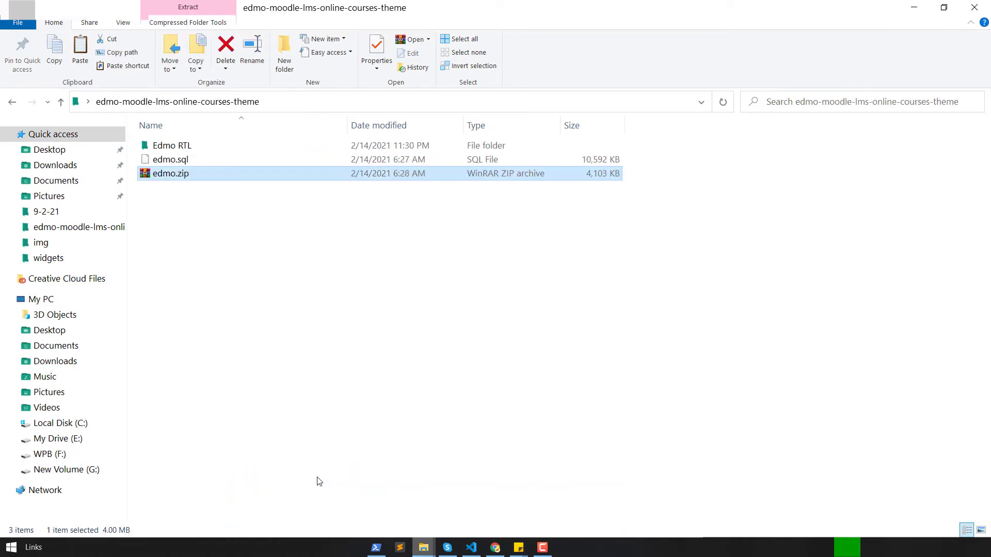
pyautogui.moveTo(428, 552)
pyautogui.click(444, 511)
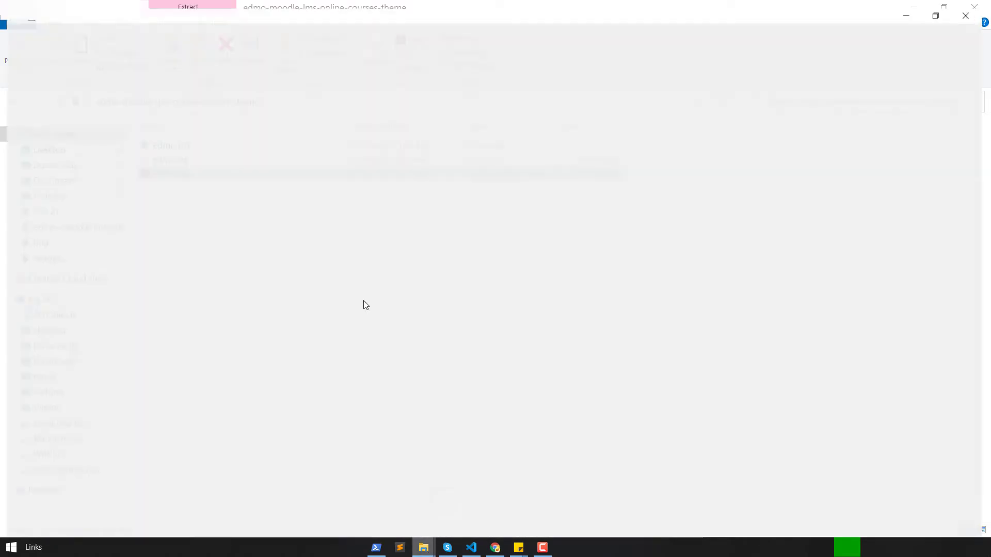
pyautogui.click(265, 102)
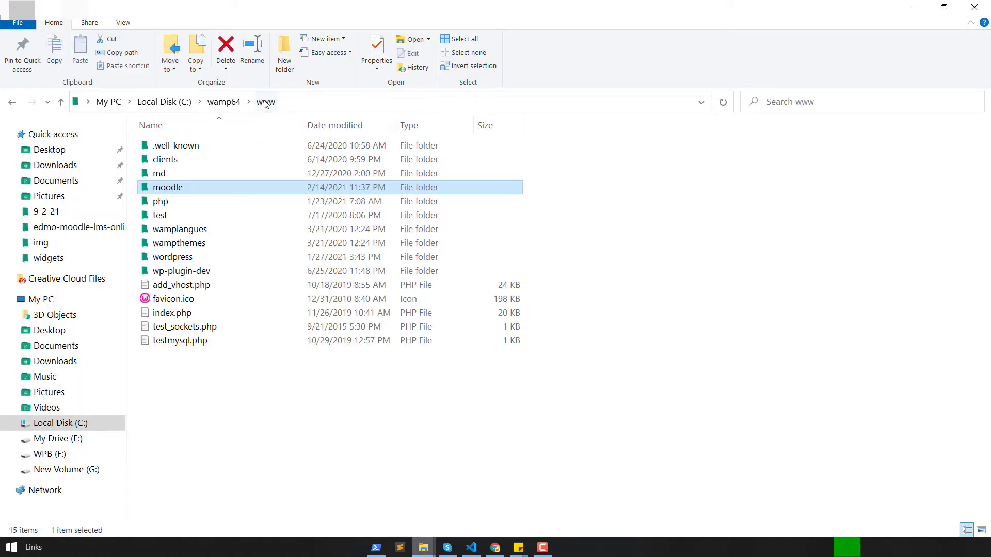
pyautogui.click(235, 106)
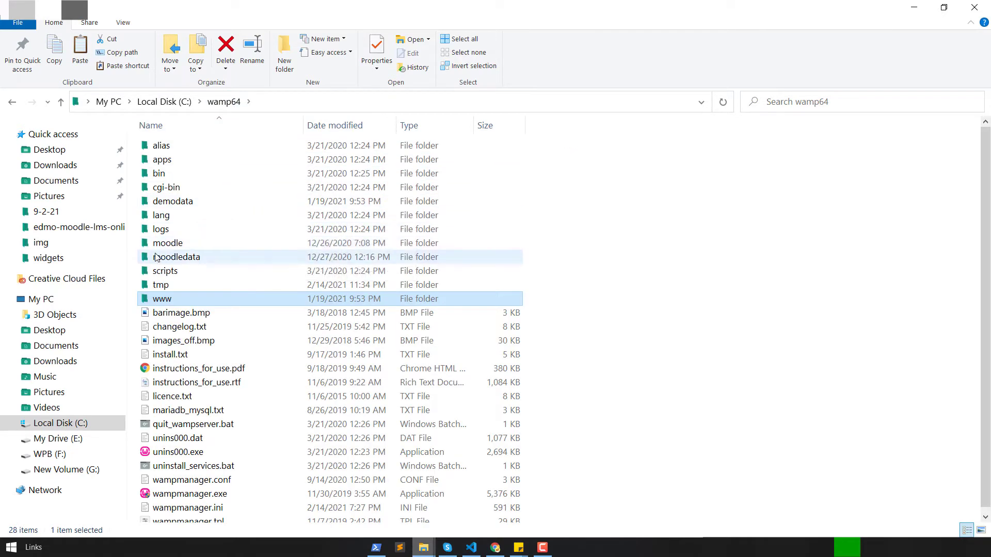
pyautogui.click(164, 258)
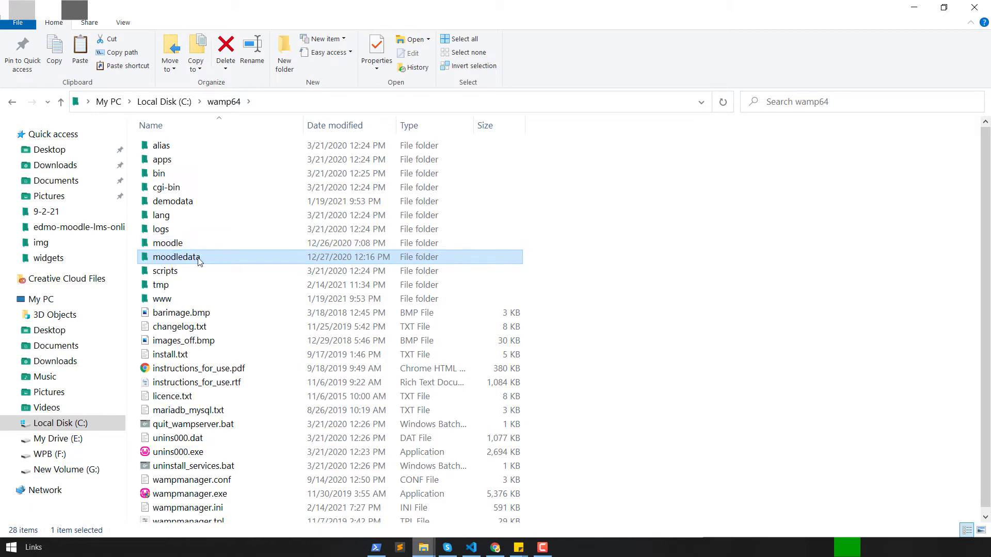
# Step: Switch to the edmo-zip folder and rename the extracted moodledata folder as mydomainmd
pyautogui.moveTo(423, 546)
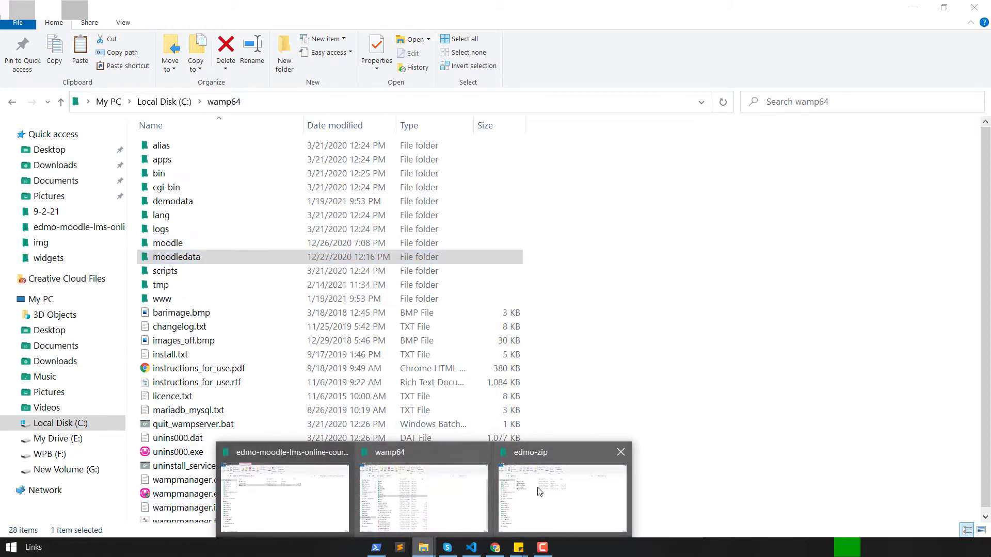
pyautogui.click(542, 493)
pyautogui.click(192, 160)
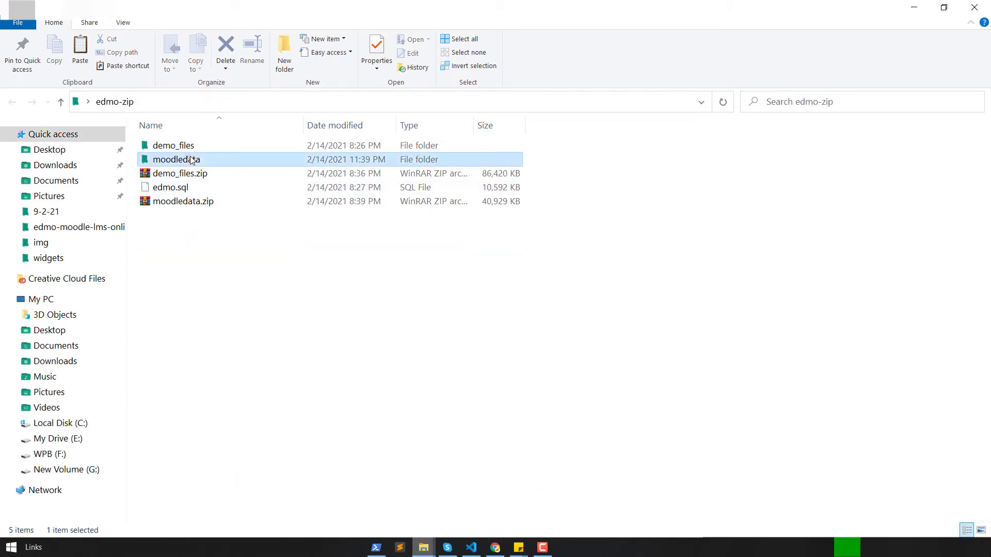
pyautogui.click(196, 161)
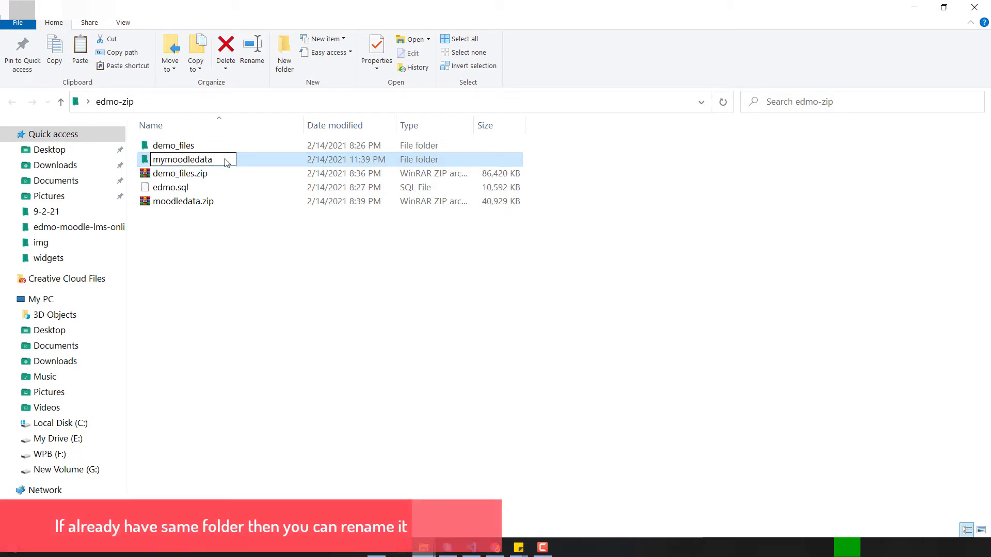
pyautogui.write('domain')
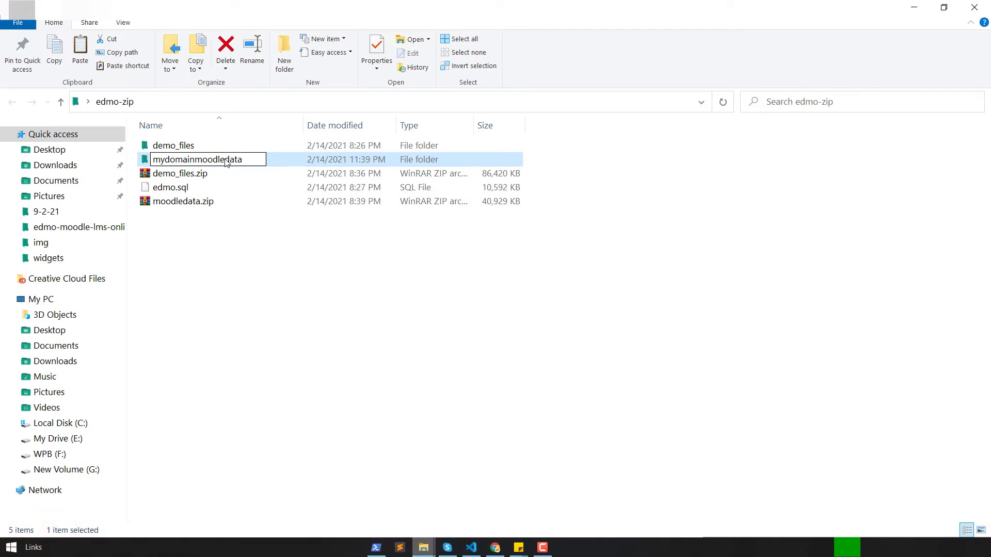
pyautogui.press('Delete')
pyautogui.press('Delete')
pyautogui.press('Delete')
pyautogui.press('Delete')
pyautogui.press('Delete')
pyautogui.press('Delete')
pyautogui.press('Delete')
pyautogui.press('Delete')
pyautogui.press('Delete')
pyautogui.press('Delete')
pyautogui.write('md')
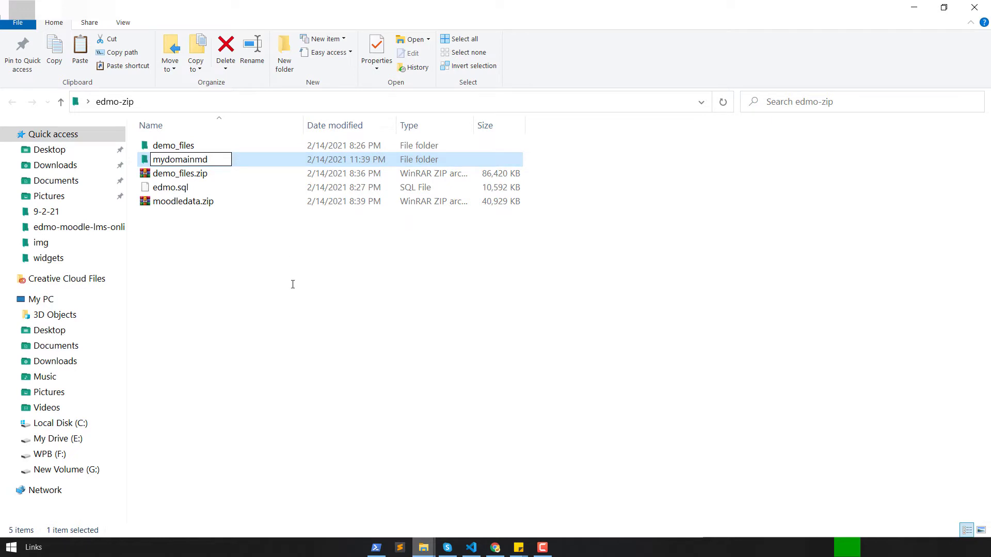
pyautogui.click(307, 340)
# Step: Move the mydomainmd folder from edmo-zip into C:\wamp64
pyautogui.rightClick(183, 161)
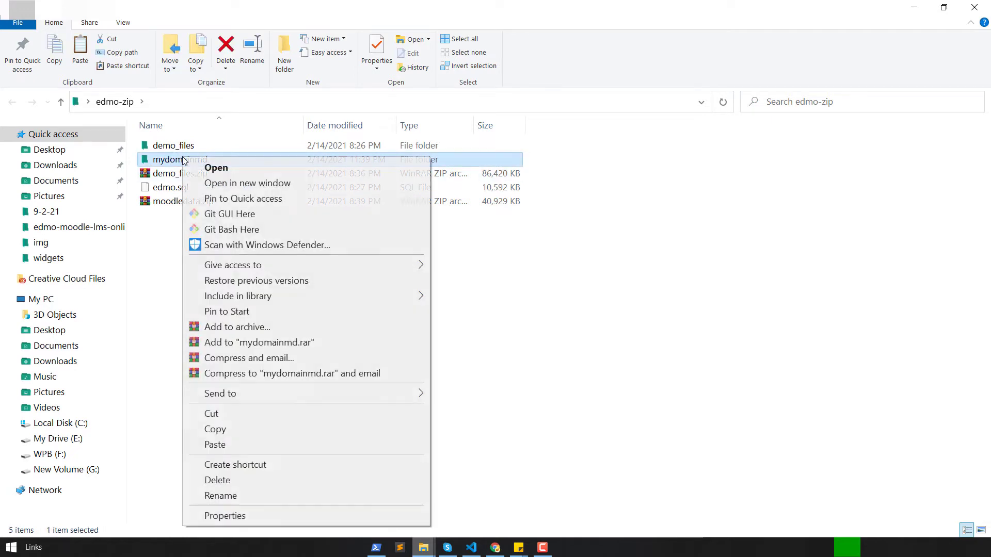
pyautogui.click(211, 414)
pyautogui.moveTo(420, 547)
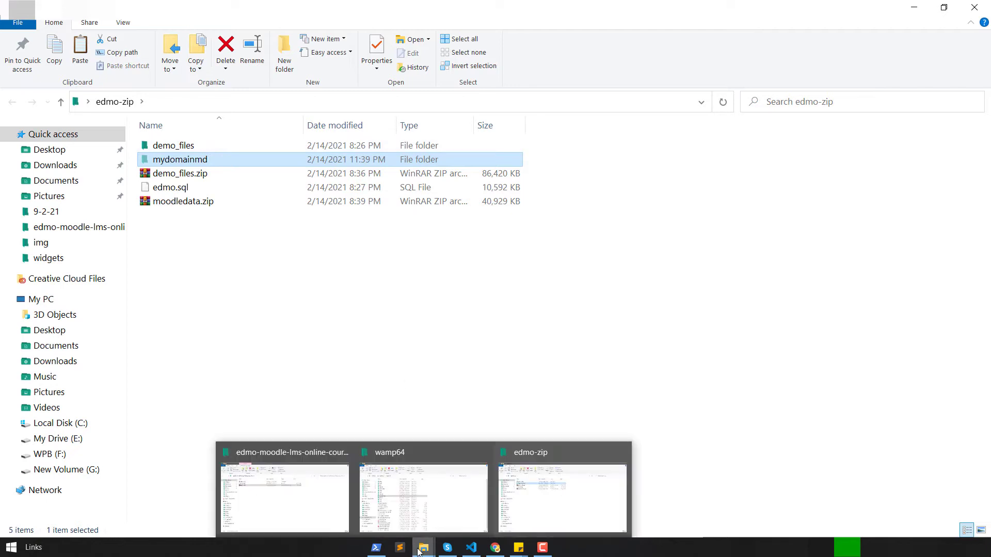
pyautogui.click(431, 516)
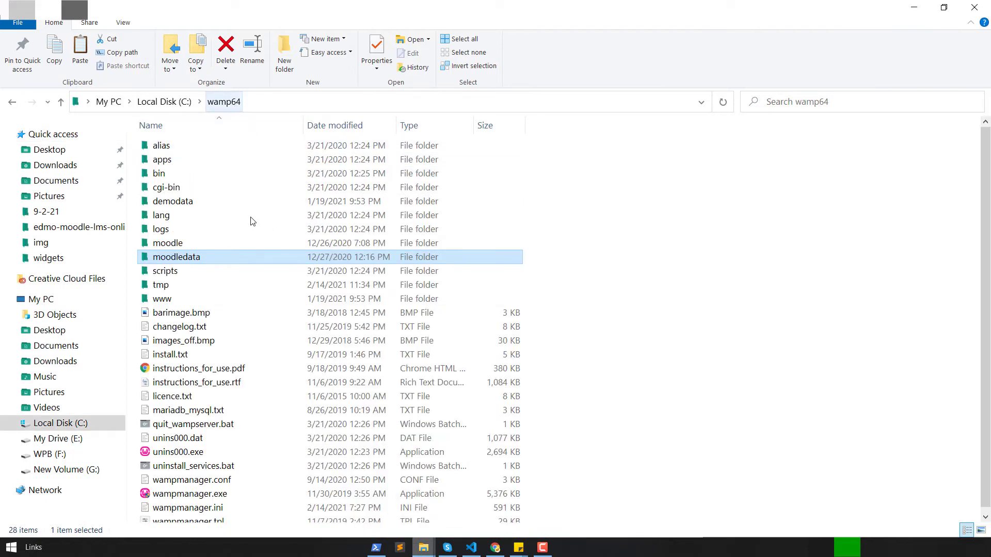
pyautogui.click(537, 250)
pyautogui.rightClick(634, 213)
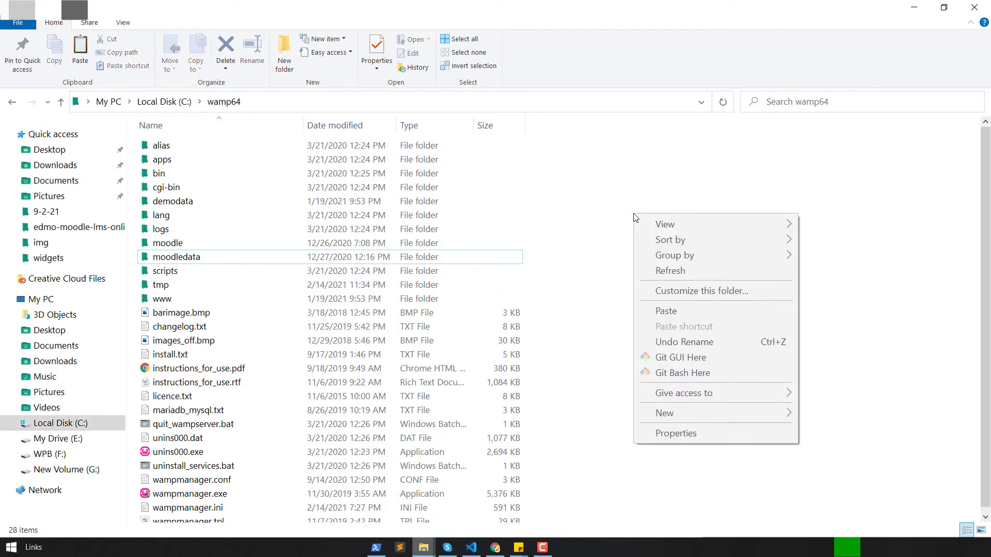
pyautogui.click(665, 310)
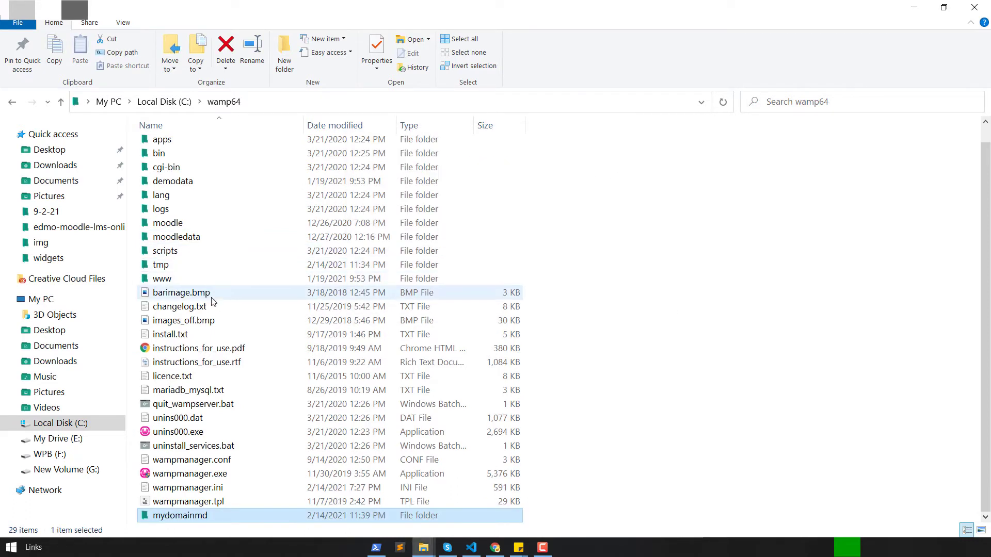
# Step: Copy the name of the mydomainmd folder in C:\wamp64 without changing it
pyautogui.click(189, 516)
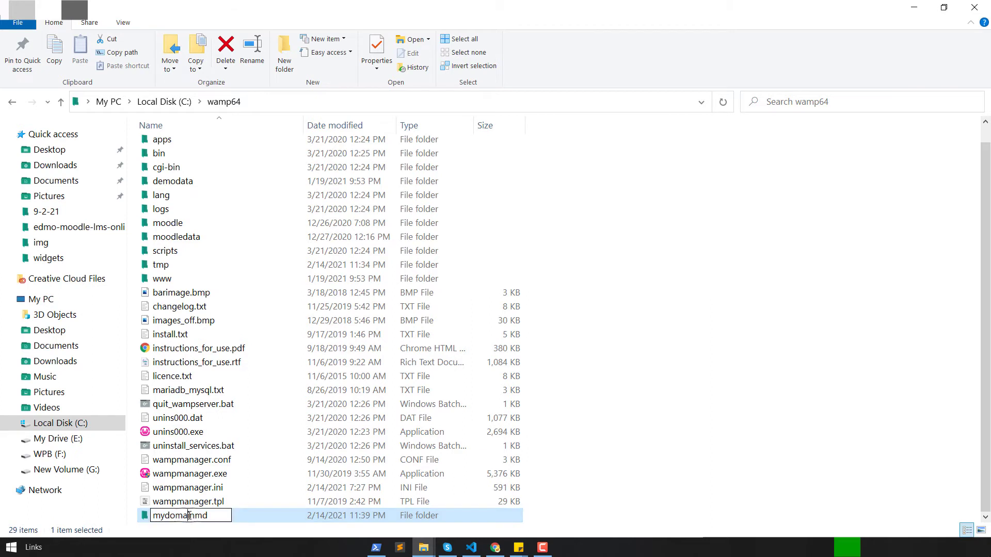
pyautogui.doubleClick(220, 514)
pyautogui.rightClick(174, 518)
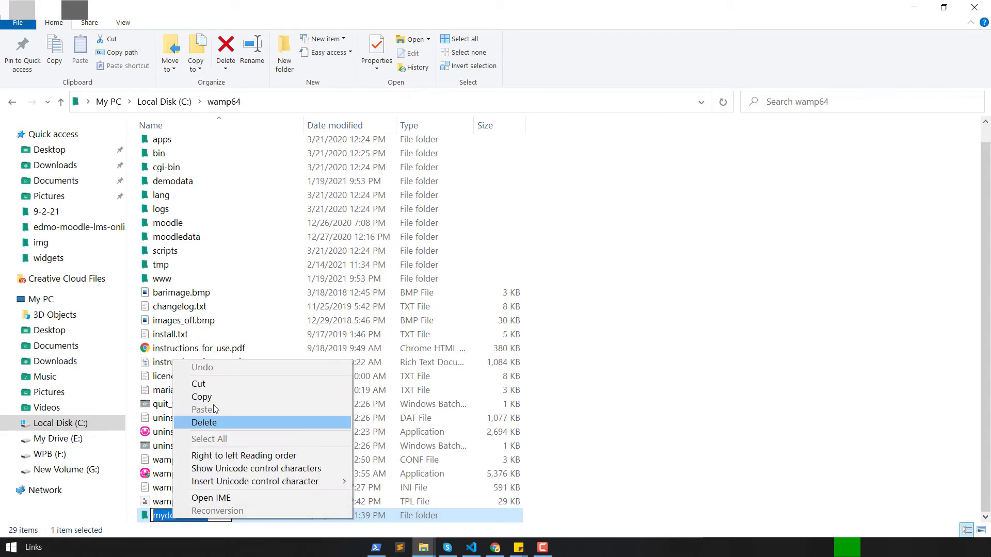
pyautogui.click(215, 398)
pyautogui.click(693, 298)
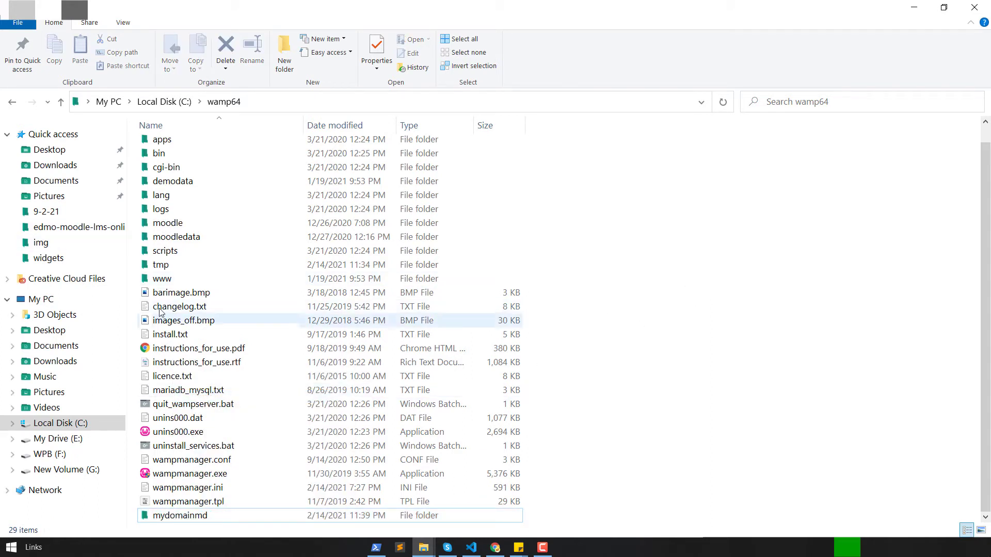
# Step: Find config.php in the www\moodle\yourdomain folder and open it in Visual Studio Code
pyautogui.doubleClick(168, 278)
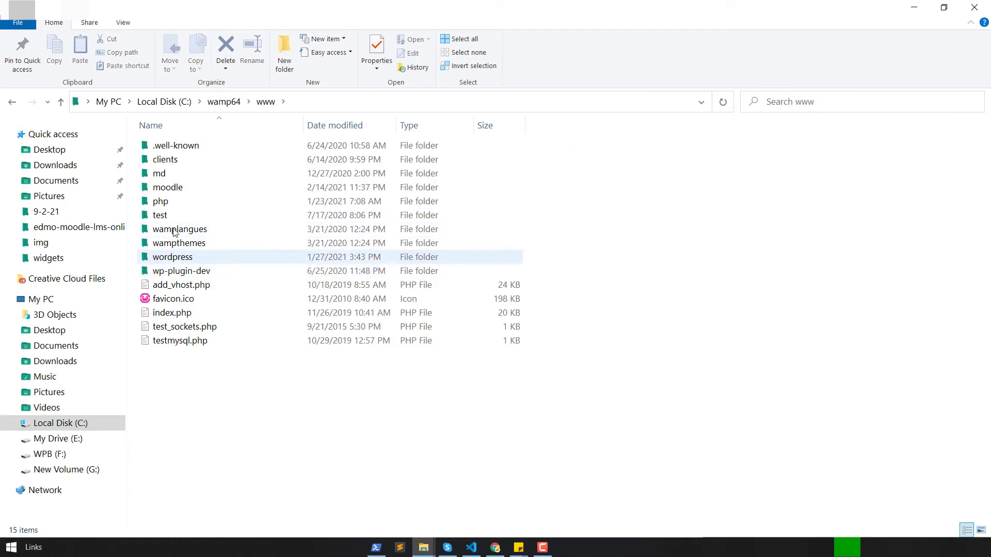
pyautogui.doubleClick(168, 187)
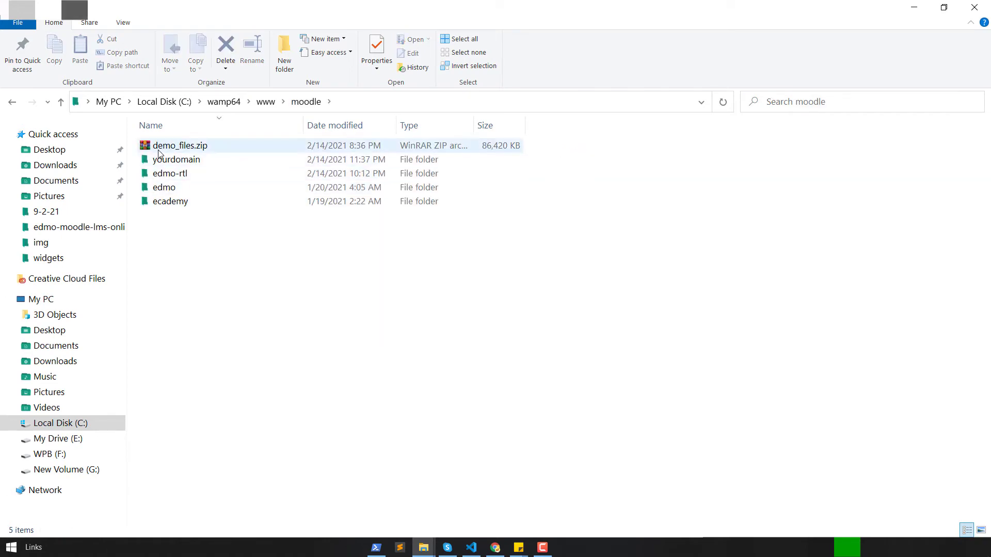
pyautogui.doubleClick(187, 163)
pyautogui.press('c')
pyautogui.press('c')
pyautogui.press('c')
pyautogui.press('c')
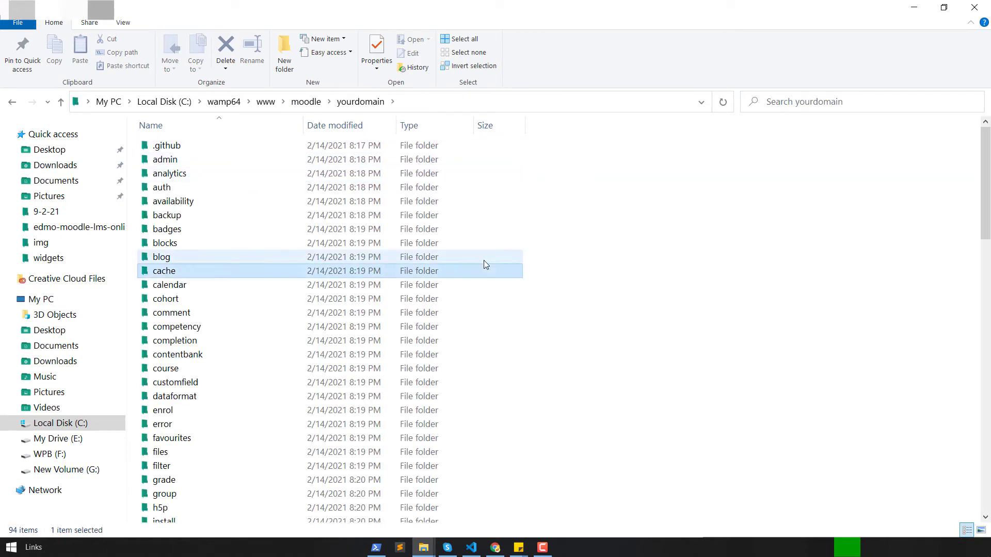
pyautogui.press('c')
pyautogui.press('c')
pyautogui.press('c')
pyautogui.press('c')
pyautogui.press('c')
pyautogui.press('c')
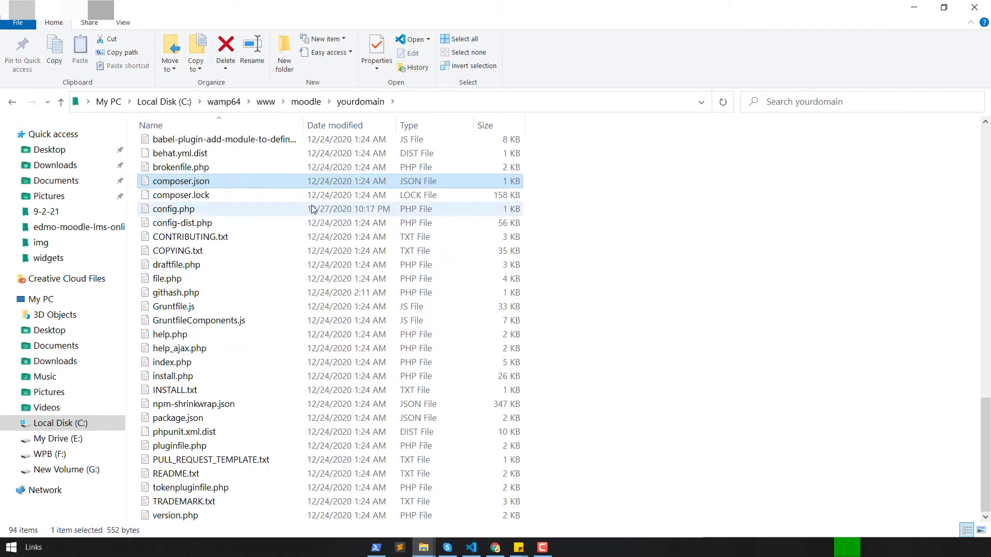
pyautogui.press('c')
pyautogui.click(200, 209)
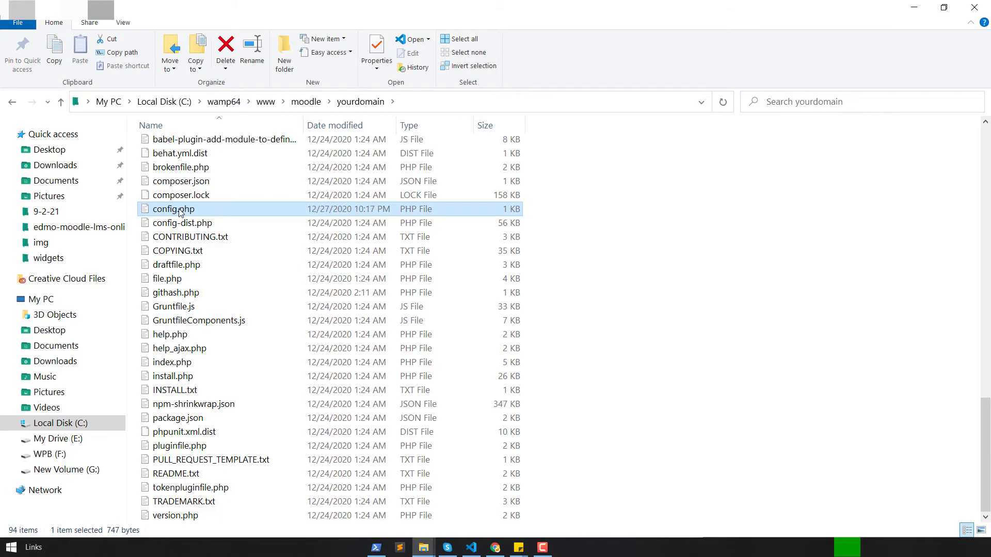
pyautogui.rightClick(179, 209)
pyautogui.press('m')
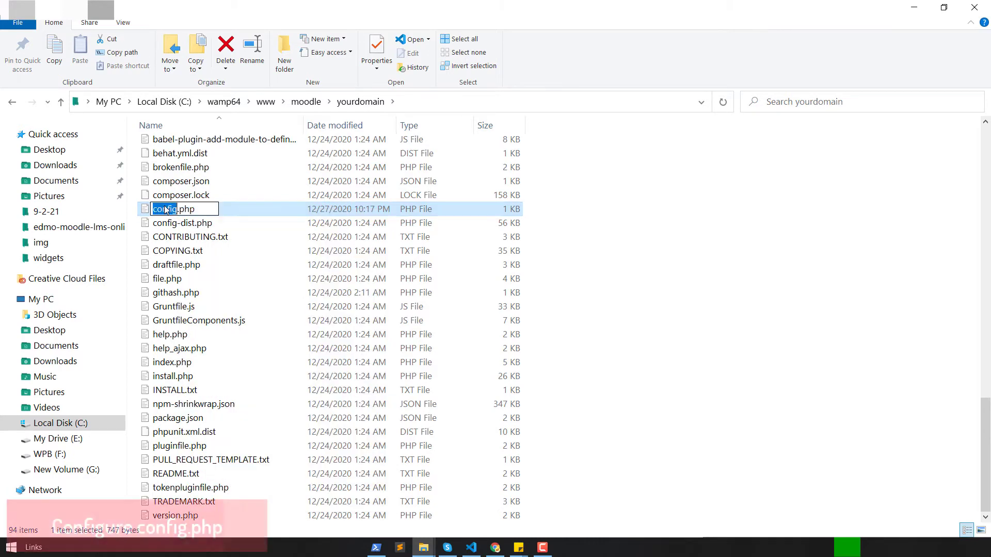
pyautogui.click(249, 211)
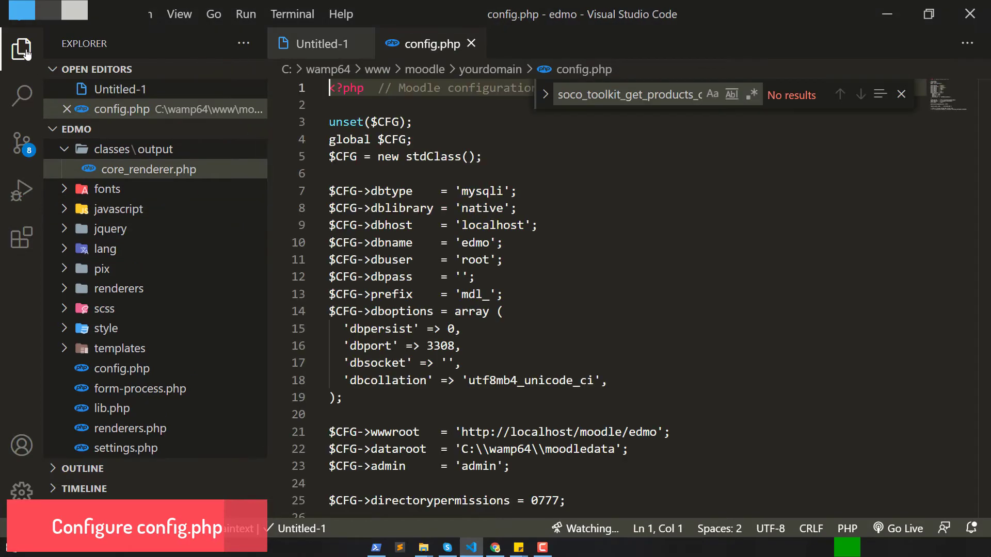
# Step: Leave only config.php in view by hiding the file explorer and closing the Untitled-1 file and the find widget
pyautogui.click(22, 50)
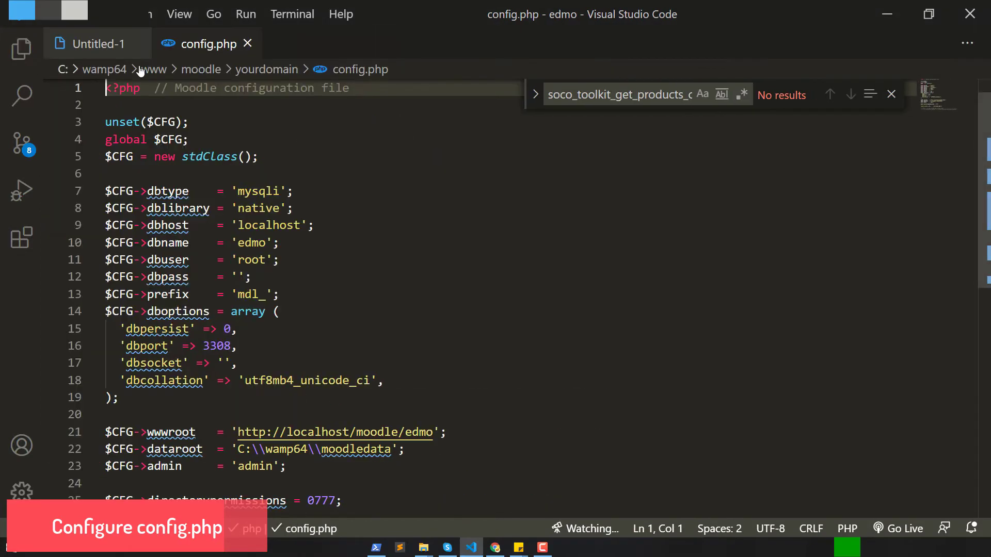
pyautogui.click(149, 44)
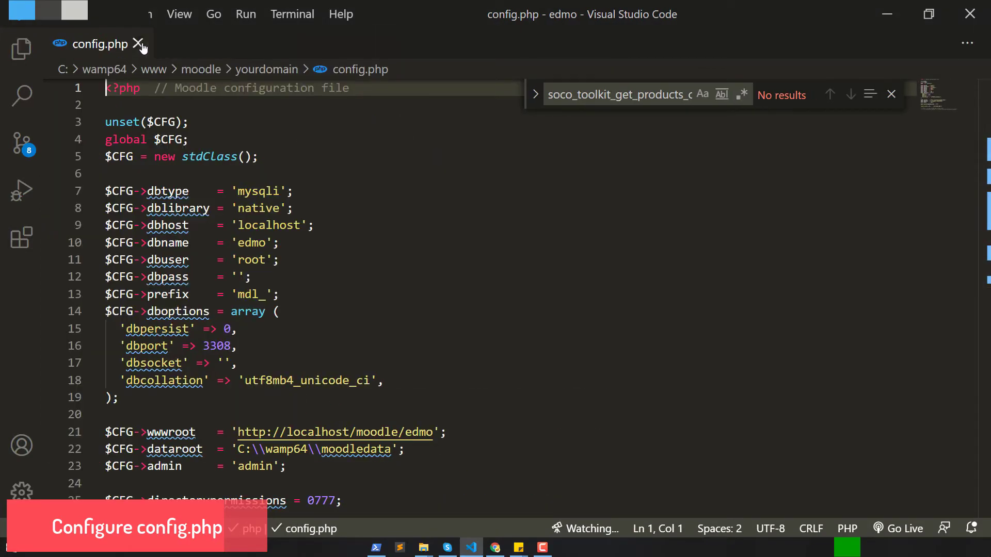
pyautogui.click(891, 95)
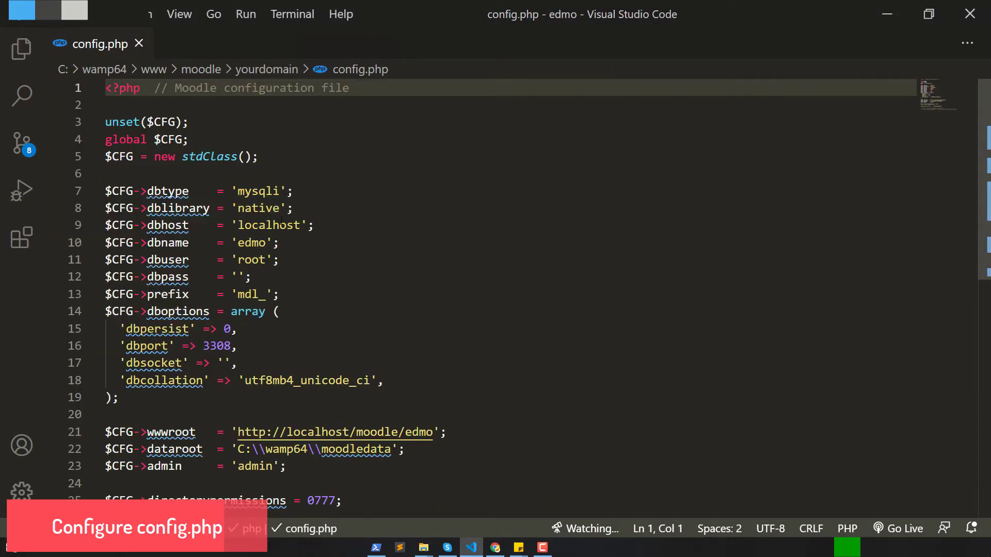
pyautogui.click(289, 191)
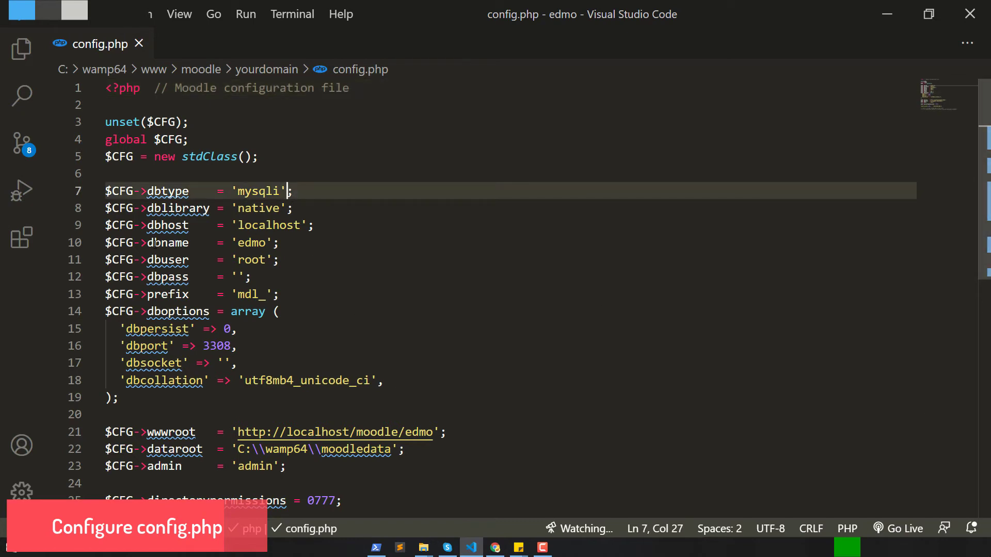
# Step: Replace the folder name in the dataroot path of config.php with mydomainmd
pyautogui.doubleClick(251, 243)
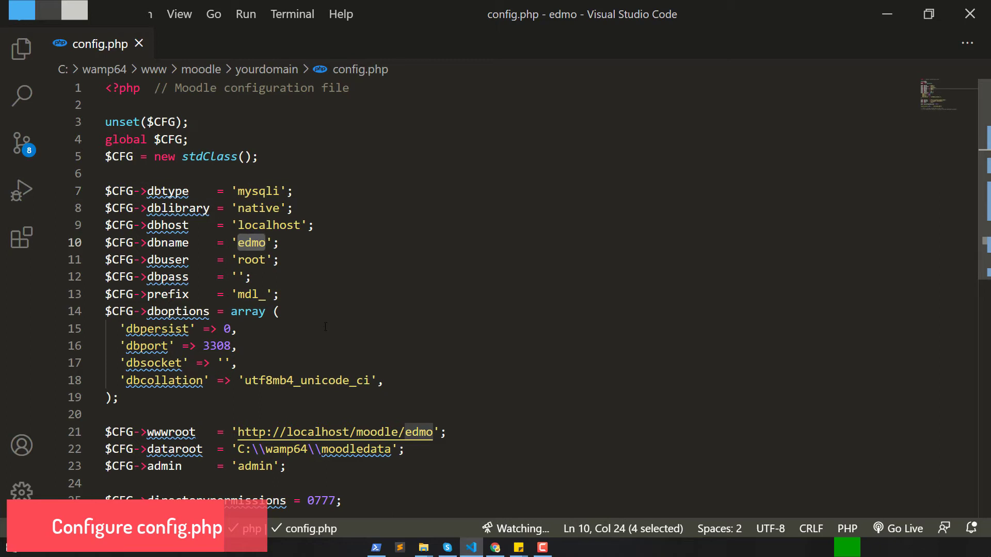
pyautogui.scroll(-2, 325, 327)
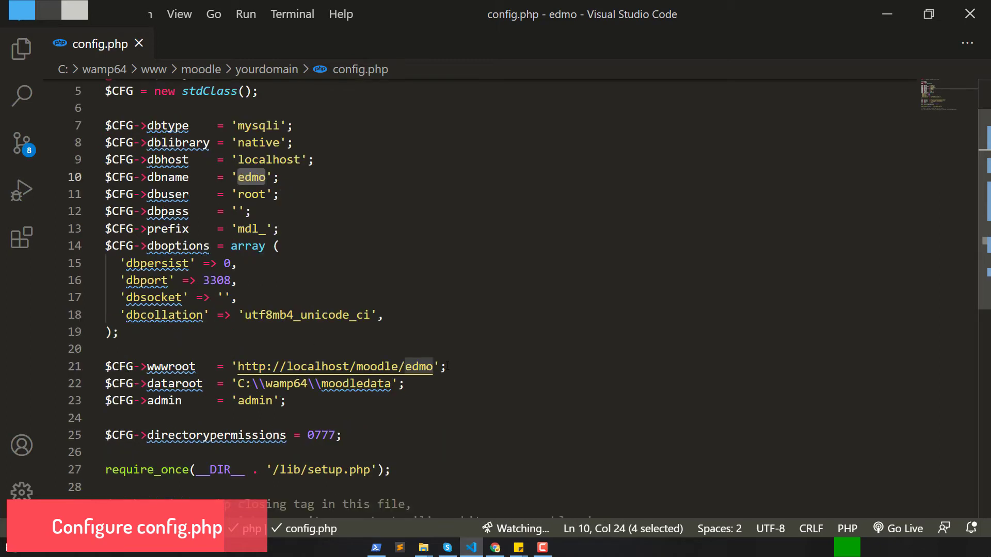
pyautogui.doubleClick(345, 383)
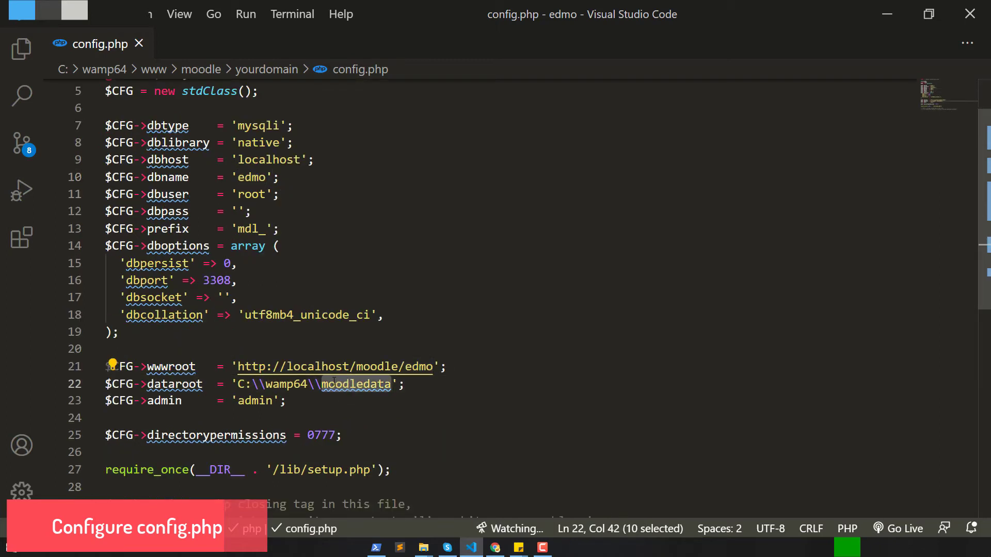
pyautogui.write('mydomainmd')
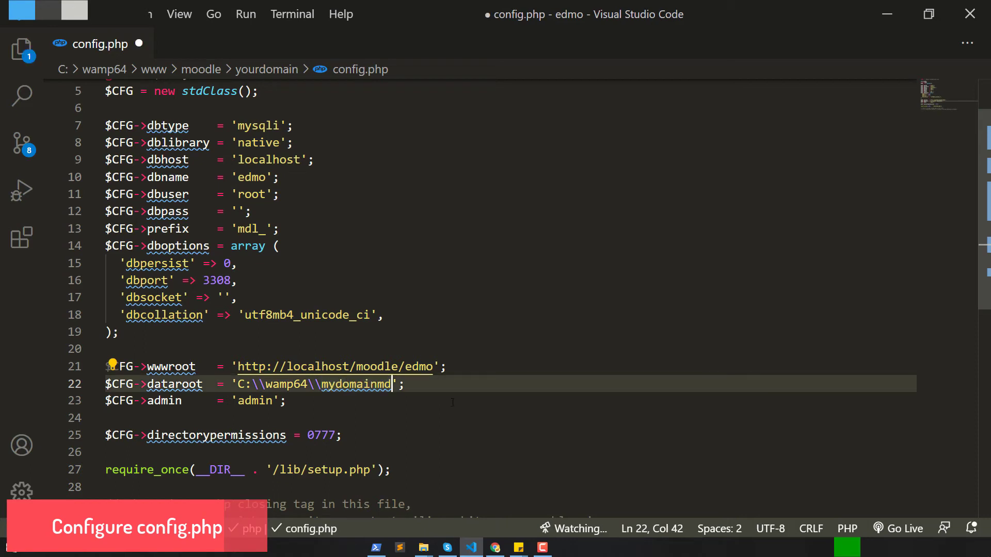
pyautogui.press('Down')
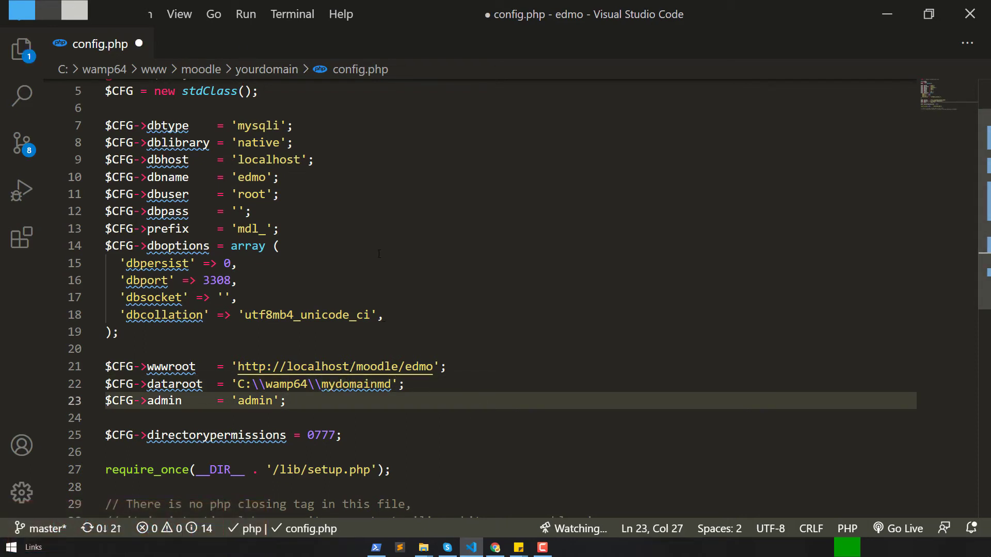
# Step: Change the last part of the wwwroot URL in config.php to yourdomain
pyautogui.doubleClick(416, 368)
pyautogui.write('you')
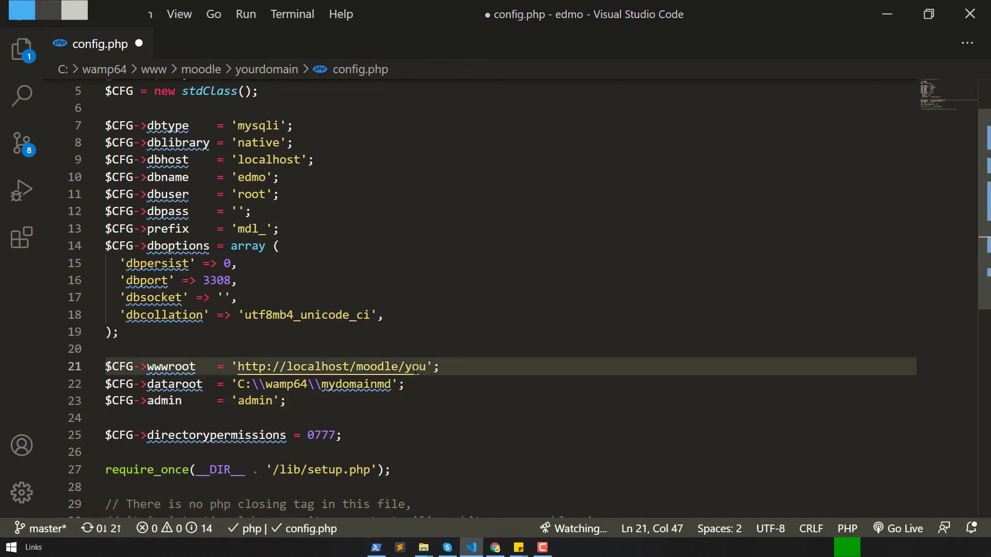
pyautogui.write('rdomain')
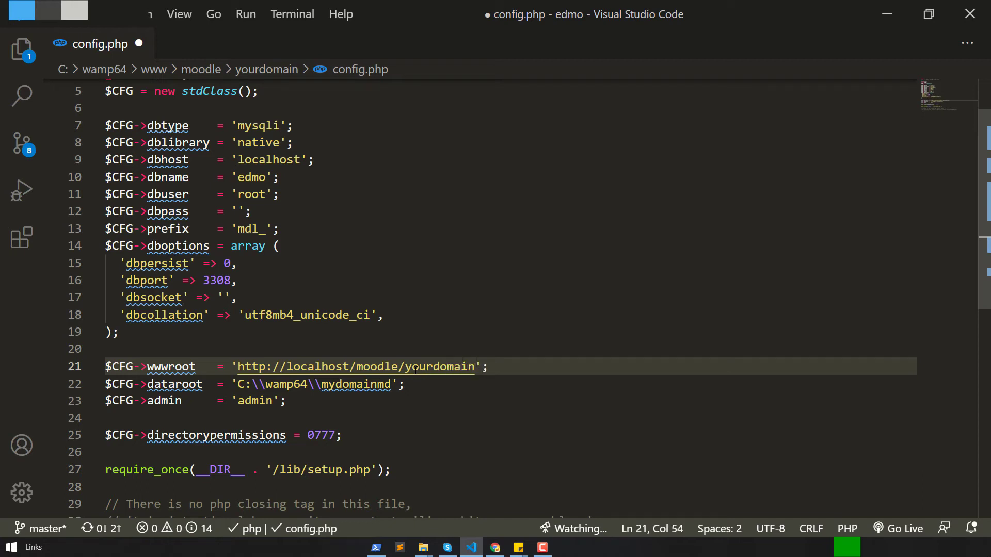
pyautogui.doubleClick(415, 367)
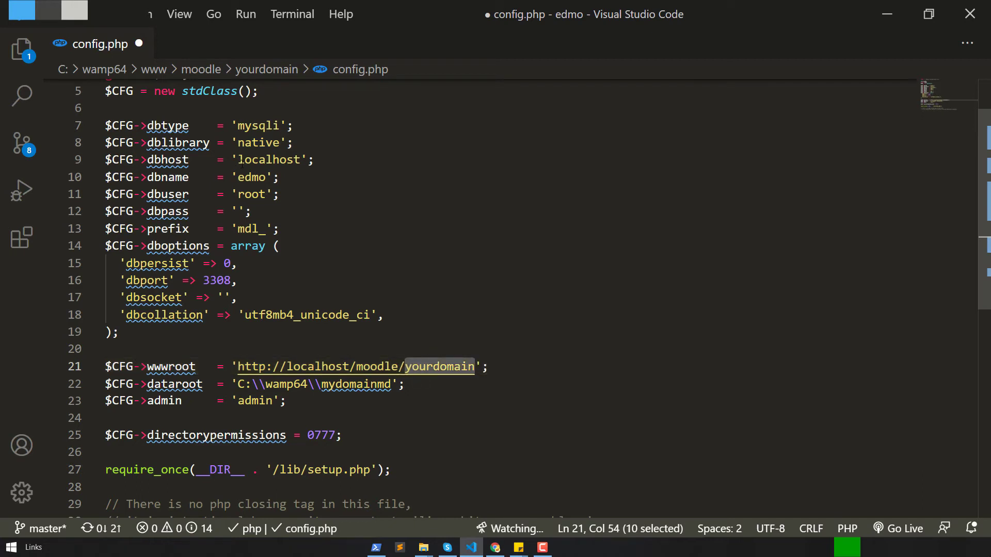
# Step: Switch to phpMyAdmin in Chrome and copy the database name my_new_db
pyautogui.doubleClick(252, 178)
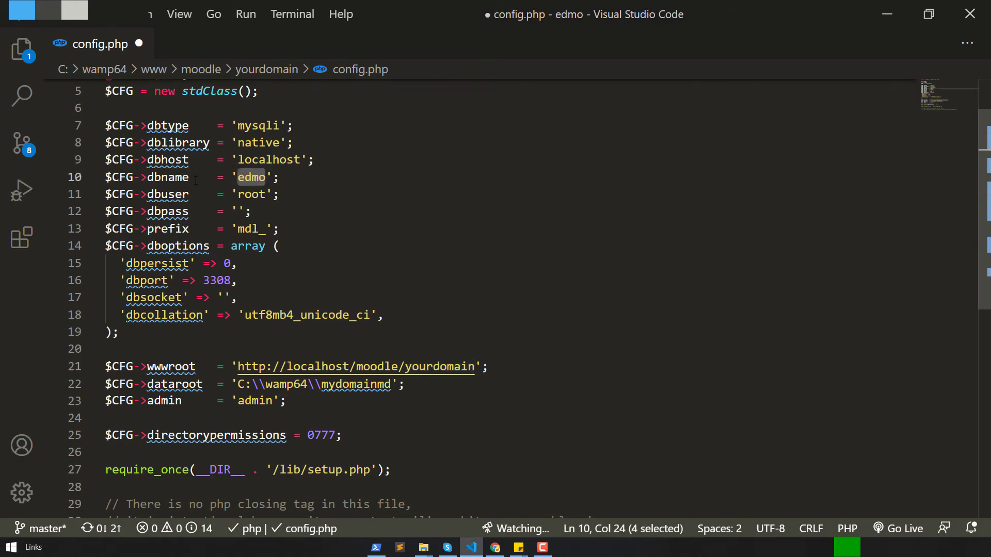
pyautogui.click(495, 547)
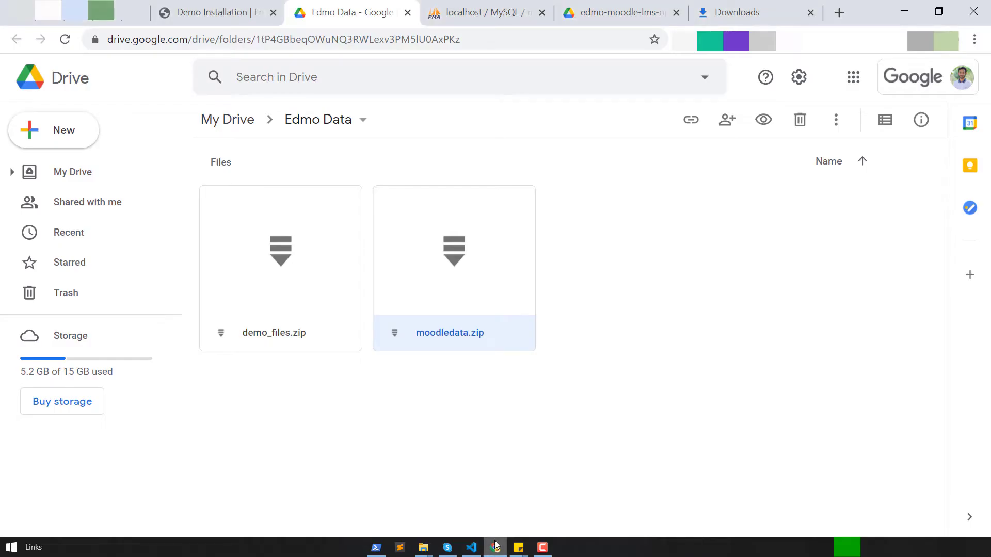
pyautogui.click(454, 12)
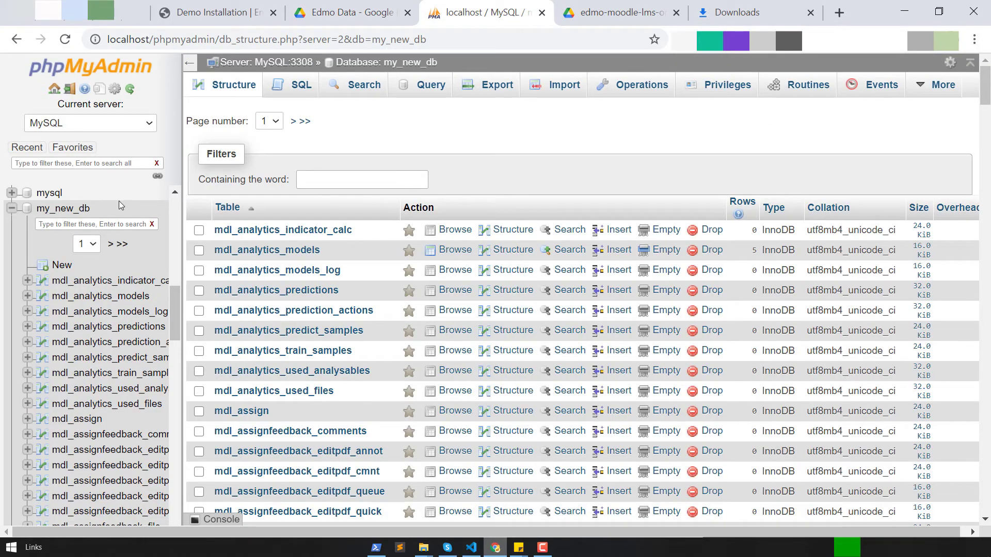
pyautogui.moveTo(72, 207); pyautogui.dragTo(41, 206)
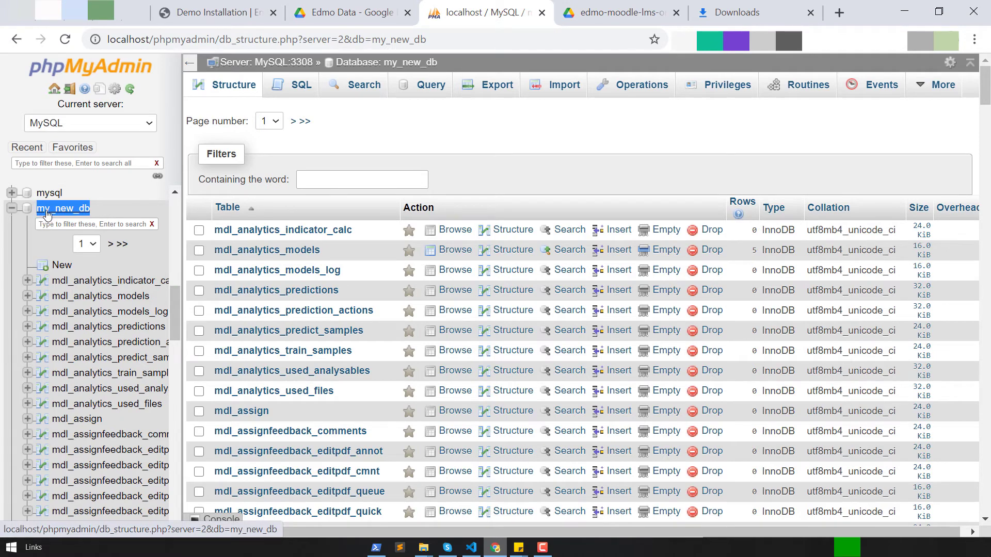
pyautogui.rightClick(47, 214)
pyautogui.click(85, 326)
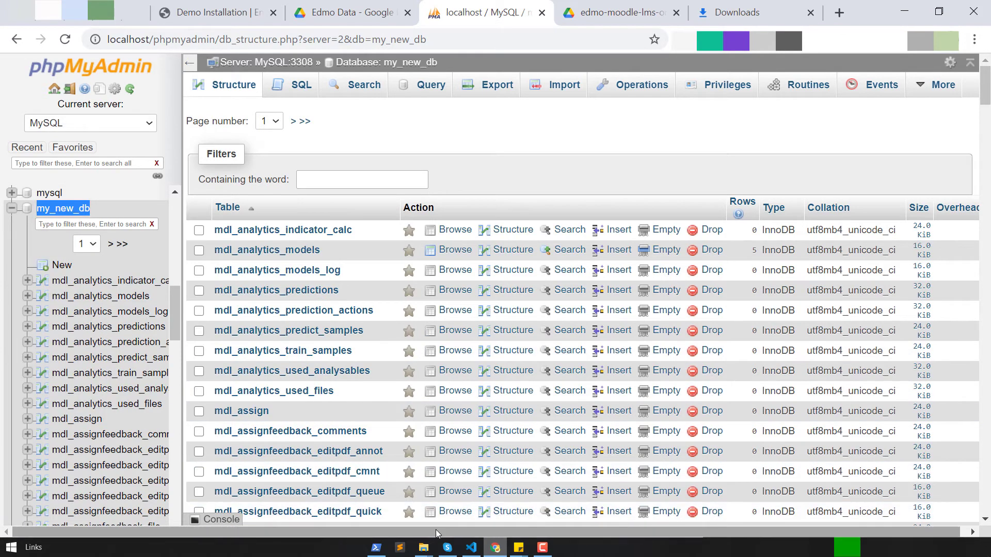
# Step: Return to config.php in Visual Studio Code and replace the dbname value with my_new_db
pyautogui.click(426, 548)
pyautogui.click(470, 547)
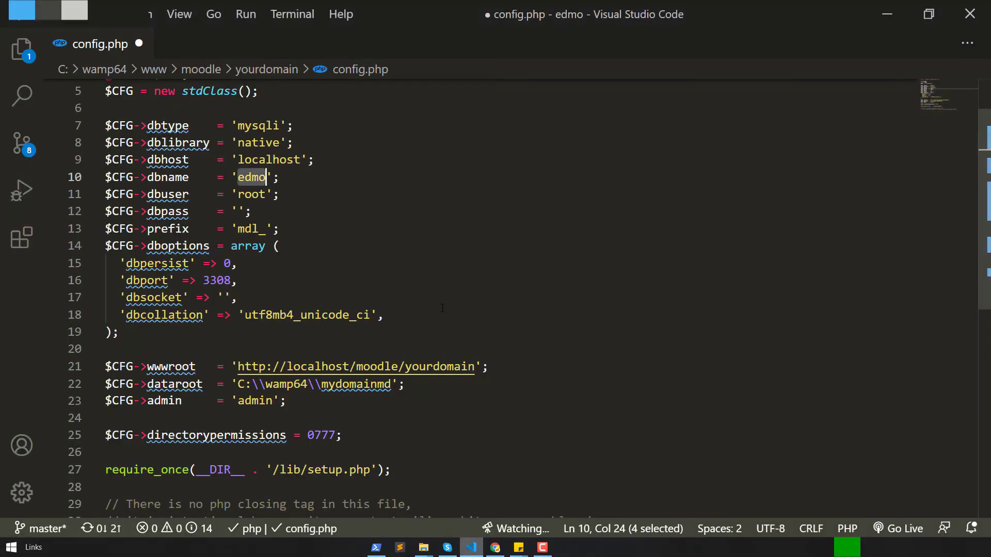
pyautogui.click(442, 308)
pyautogui.doubleClick(250, 177)
pyautogui.hotkey('ctrl', 'v')
pyautogui.click(276, 194)
# Step: Review the database type, host, name, user, prefix, port and collation, plus the wwwroot and dataroot values in config.php
pyautogui.click(258, 126)
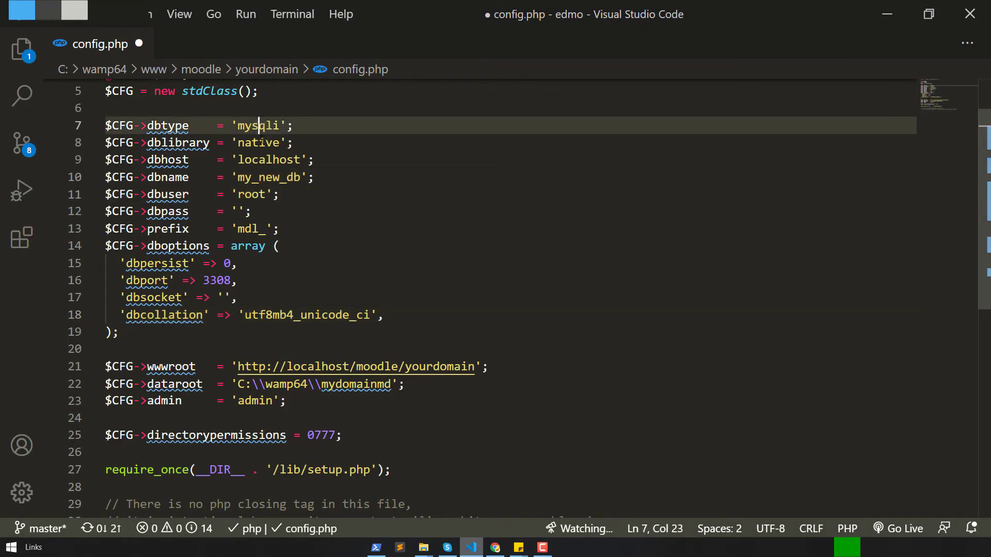
pyautogui.click(262, 142)
pyautogui.click(267, 164)
pyautogui.doubleClick(239, 177)
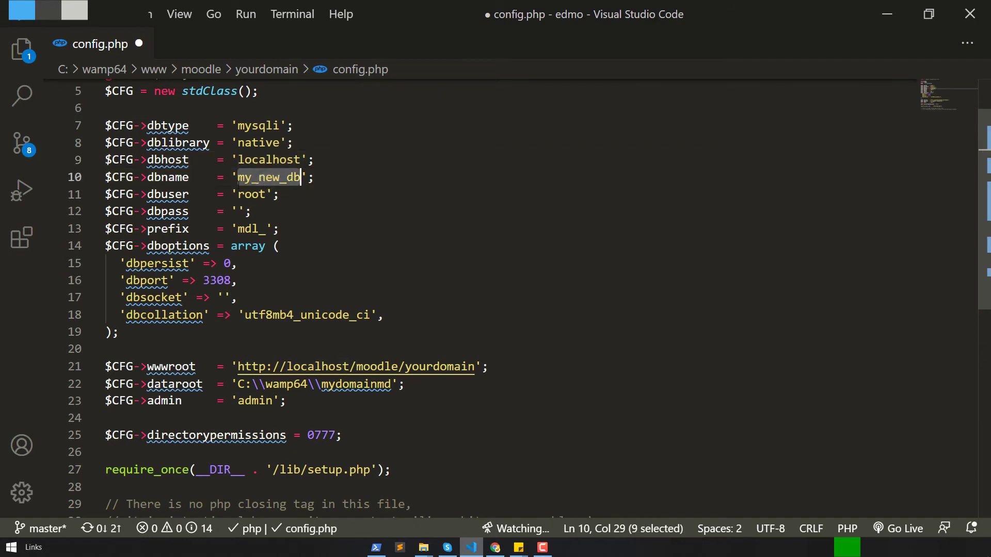
pyautogui.click(245, 194)
pyautogui.doubleClick(256, 228)
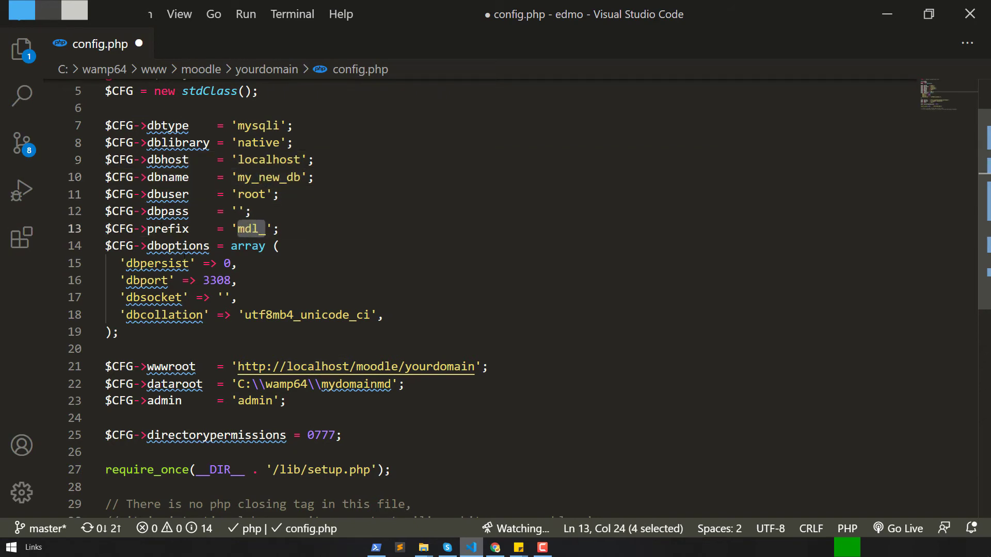
pyautogui.doubleClick(216, 280)
pyautogui.click(240, 263)
pyautogui.doubleClick(269, 313)
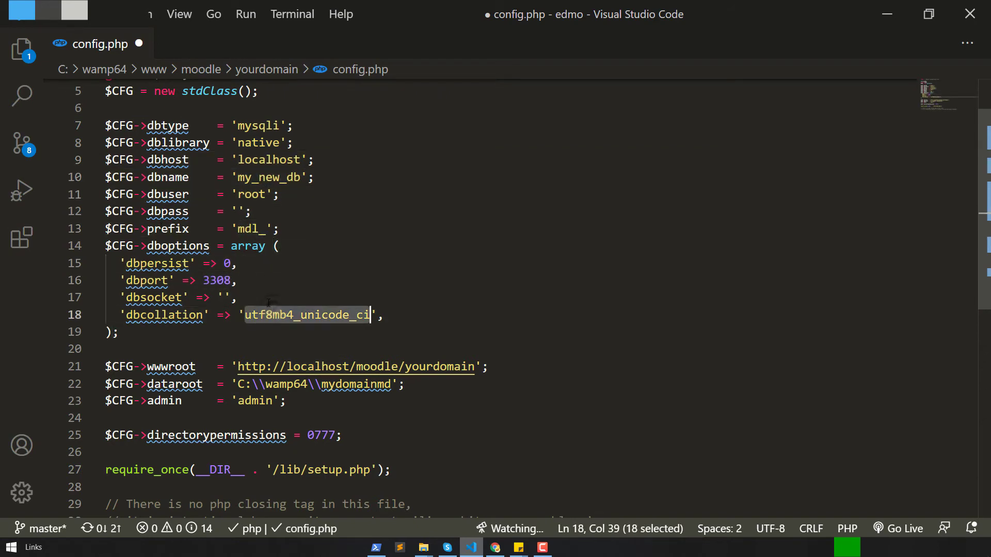
pyautogui.doubleClick(437, 366)
pyautogui.doubleClick(357, 384)
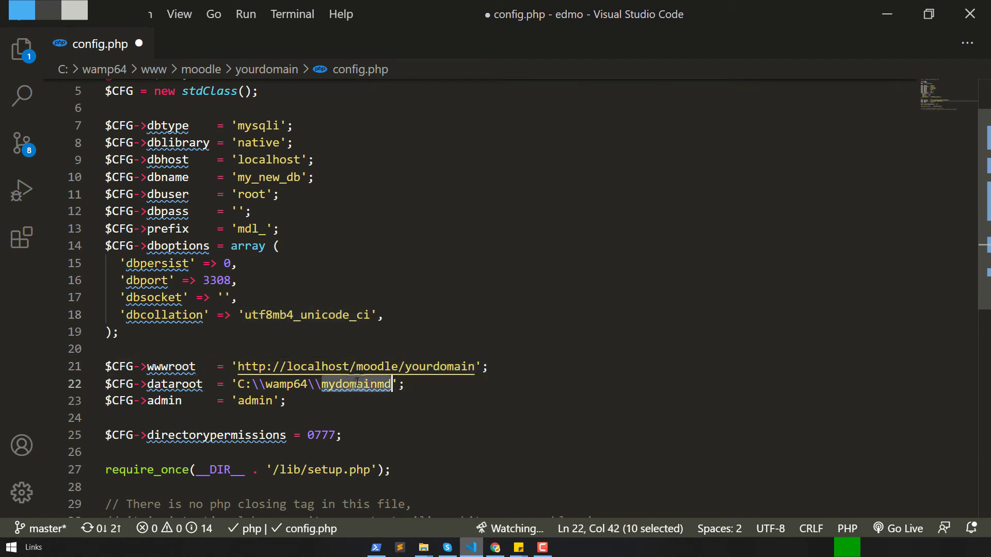
pyautogui.scroll(2, 235, 401)
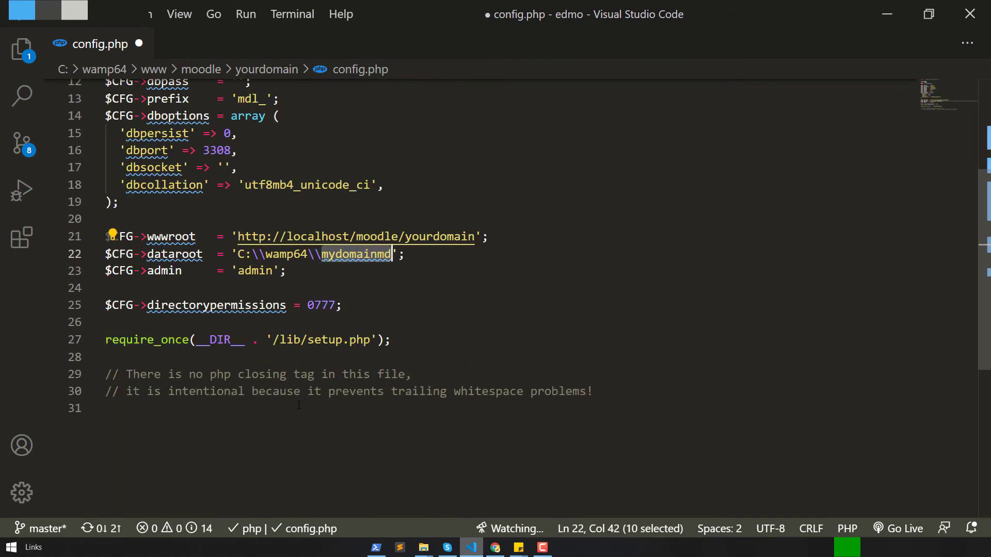
# Step: Save the edited config.php file
pyautogui.rightClick(302, 129)
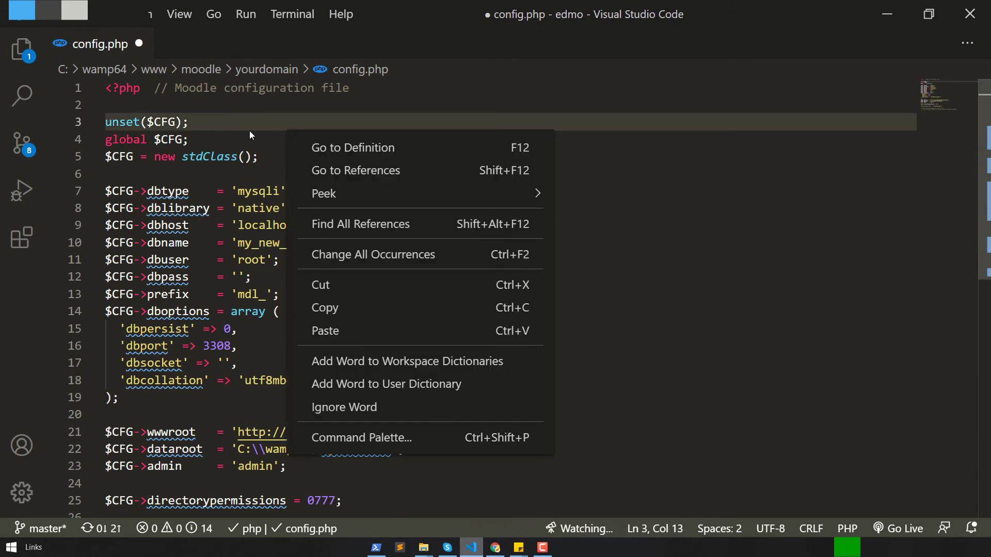
pyautogui.press('Escape')
pyautogui.click(44, 20)
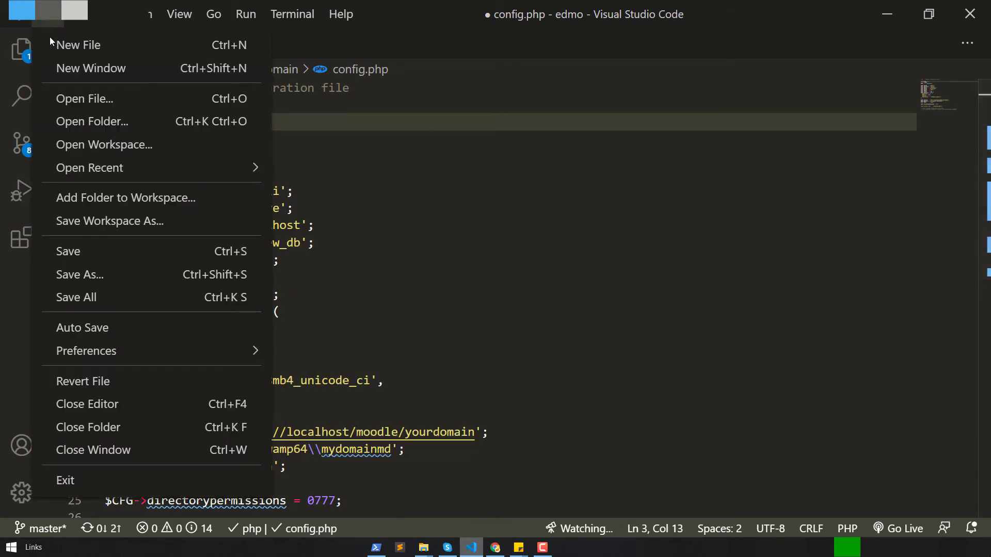
pyautogui.click(72, 251)
pyautogui.click(514, 265)
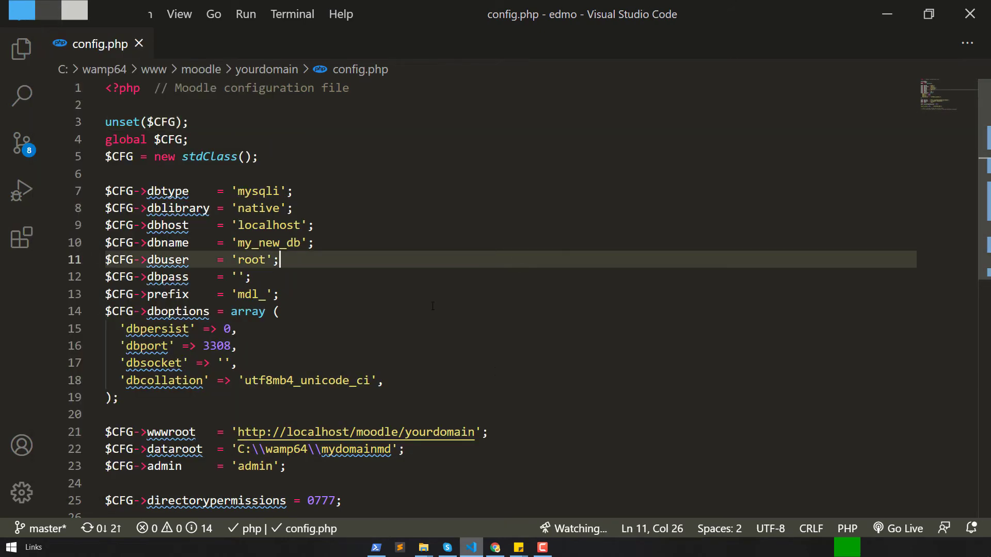
# Step: Open localhost/moodle/yourdomain in a new Chrome tab and look through the Edmo home page down to its footer
pyautogui.click(495, 548)
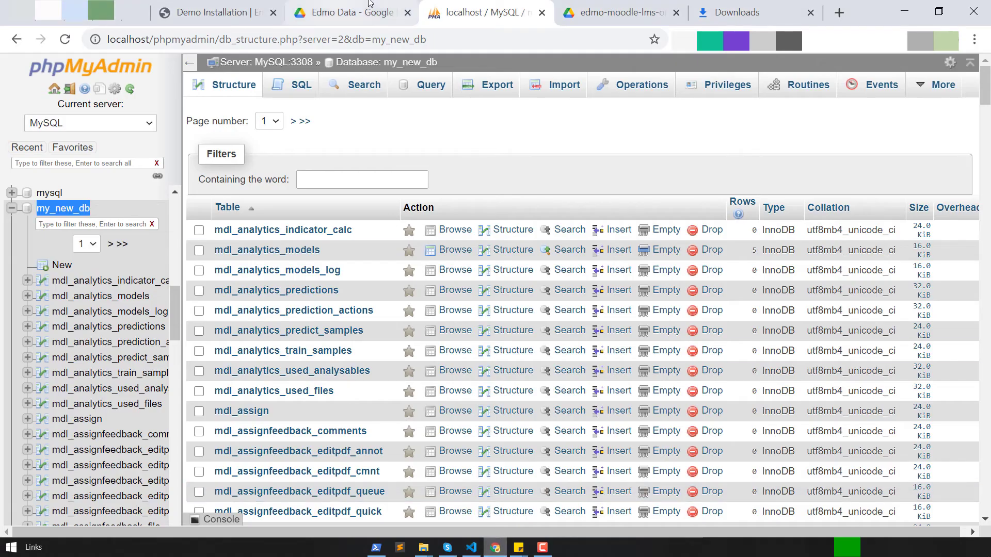
pyautogui.click(839, 11)
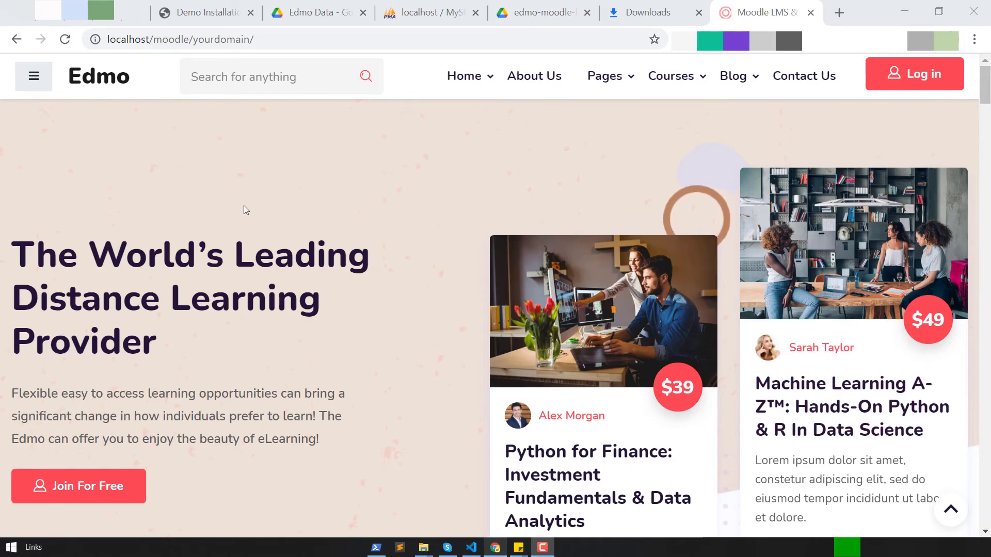
pyautogui.scroll(-6, 244, 212)
pyautogui.scroll(-20, 245, 212)
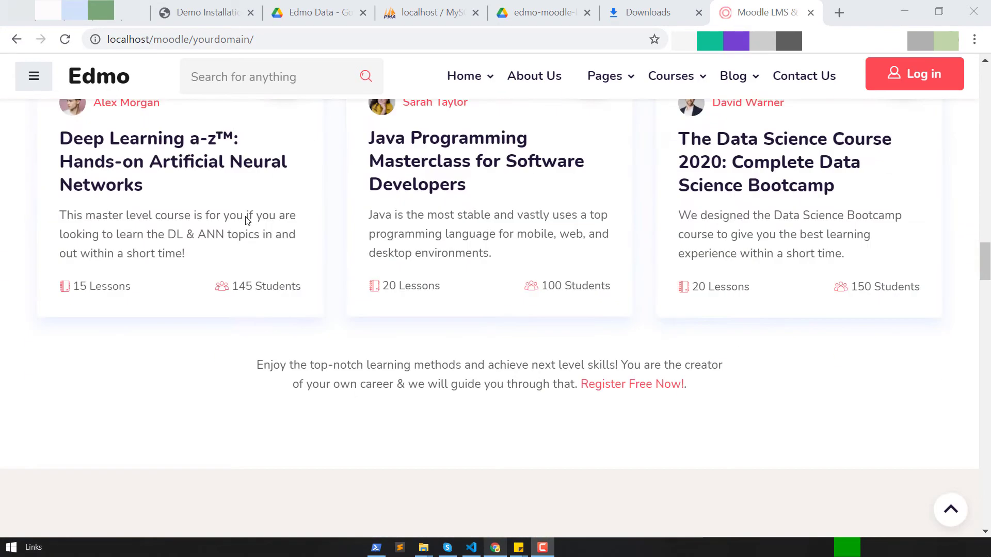
pyautogui.scroll(-20, 246, 220)
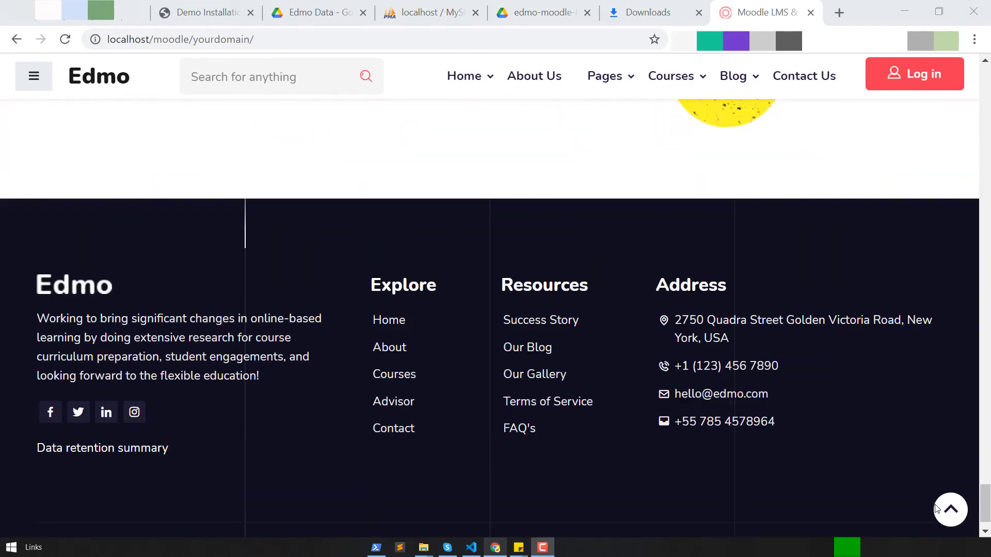
pyautogui.click(944, 510)
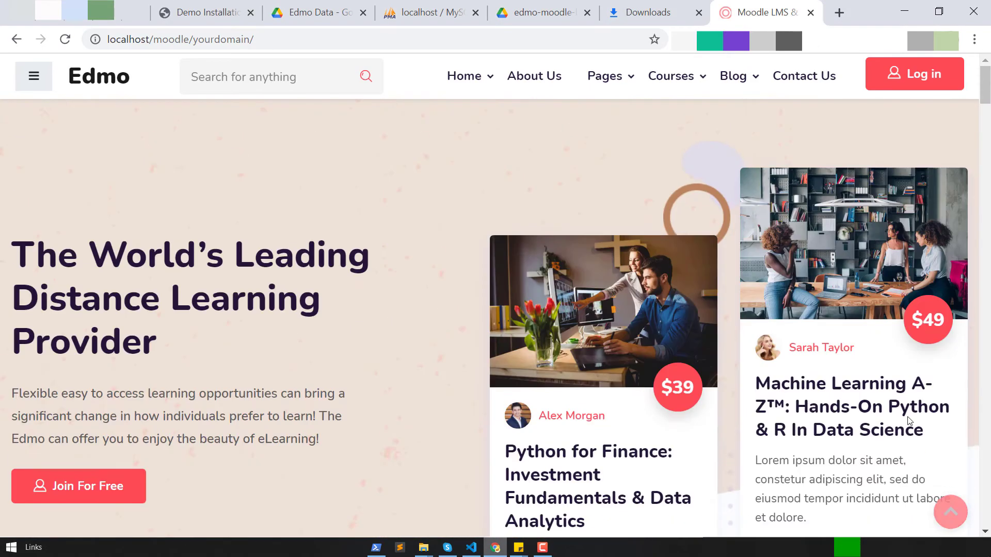
# Step: Open the site's login page and fill in the username edmo, copied from the demo installation documentation
pyautogui.click(914, 83)
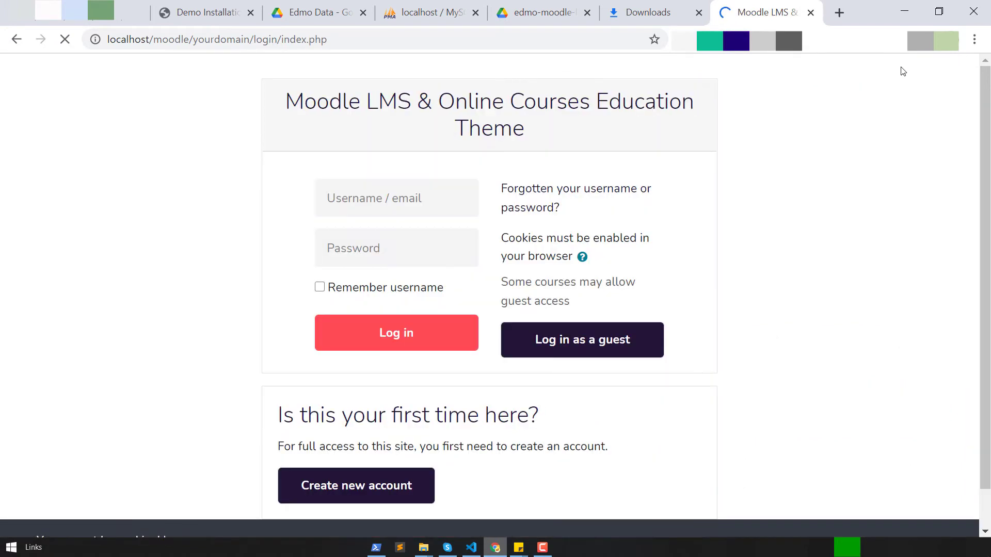
pyautogui.click(207, 12)
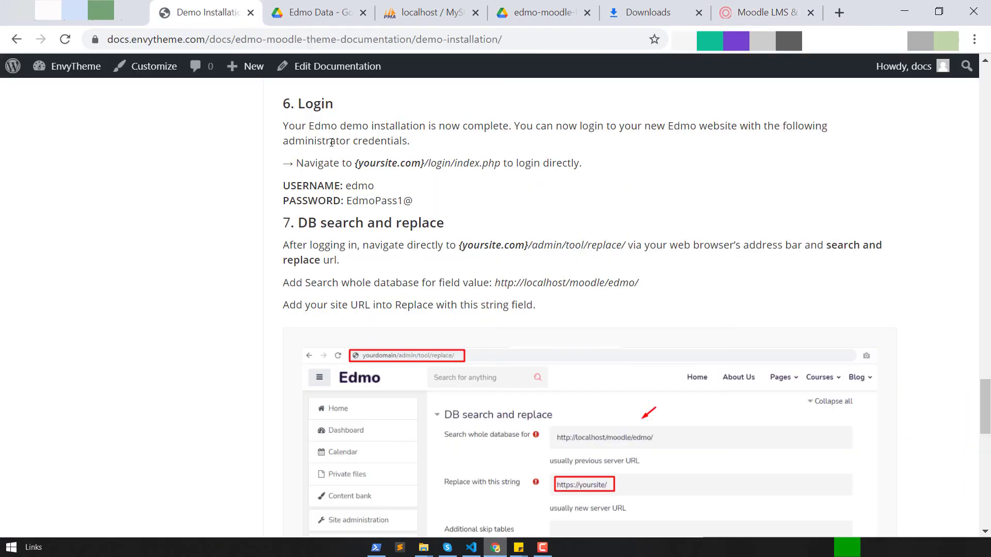
pyautogui.doubleClick(347, 186)
pyautogui.rightClick(368, 185)
pyautogui.click(399, 193)
pyautogui.click(740, 13)
pyautogui.doubleClick(382, 195)
pyautogui.hotkey('ctrl', 'v')
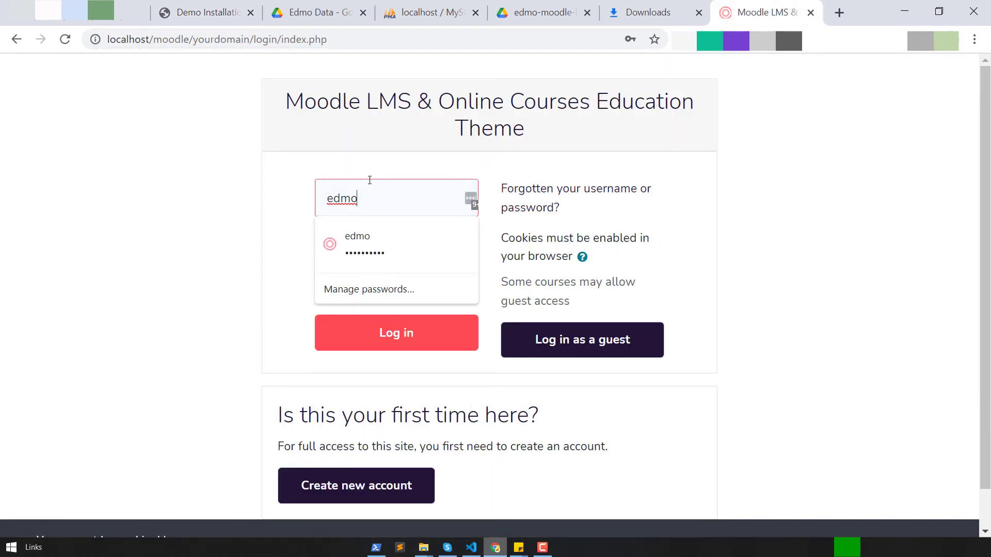
# Step: Copy the administrator password from the documentation into the login form's password field and log in
pyautogui.click(226, 15)
pyautogui.moveTo(346, 200); pyautogui.dragTo(415, 203)
pyautogui.rightClick(400, 203)
pyautogui.click(418, 220)
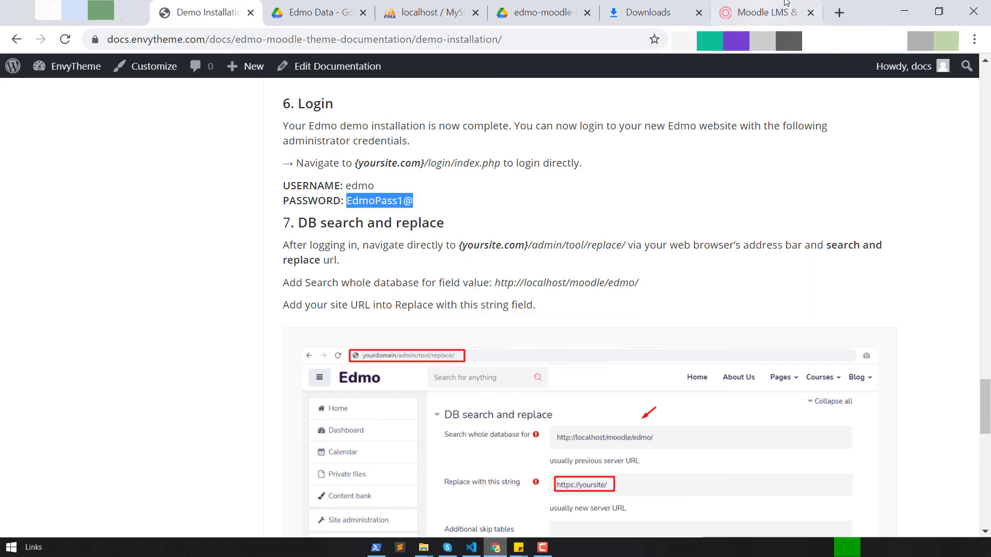
pyautogui.click(758, 12)
pyautogui.doubleClick(328, 246)
pyautogui.rightClick(328, 246)
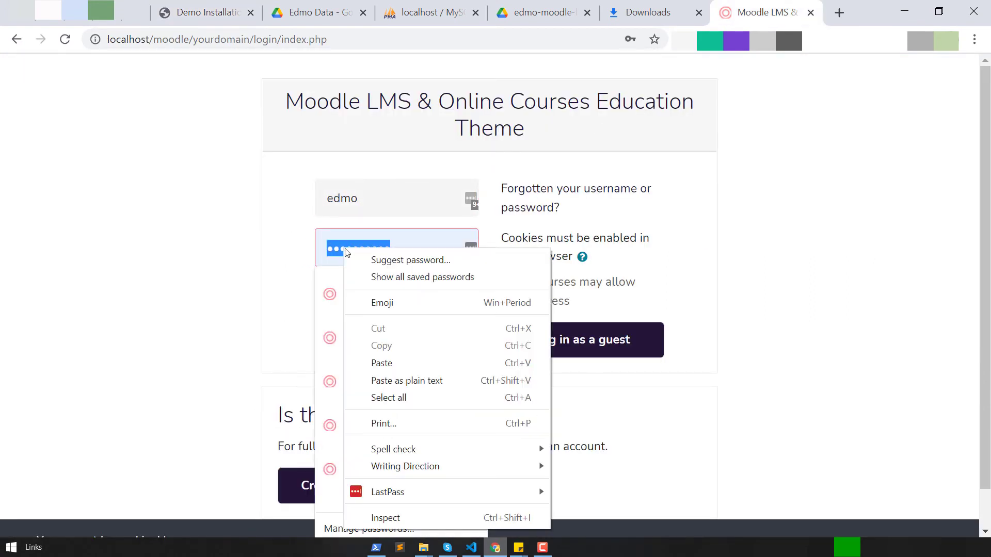
pyautogui.click(392, 364)
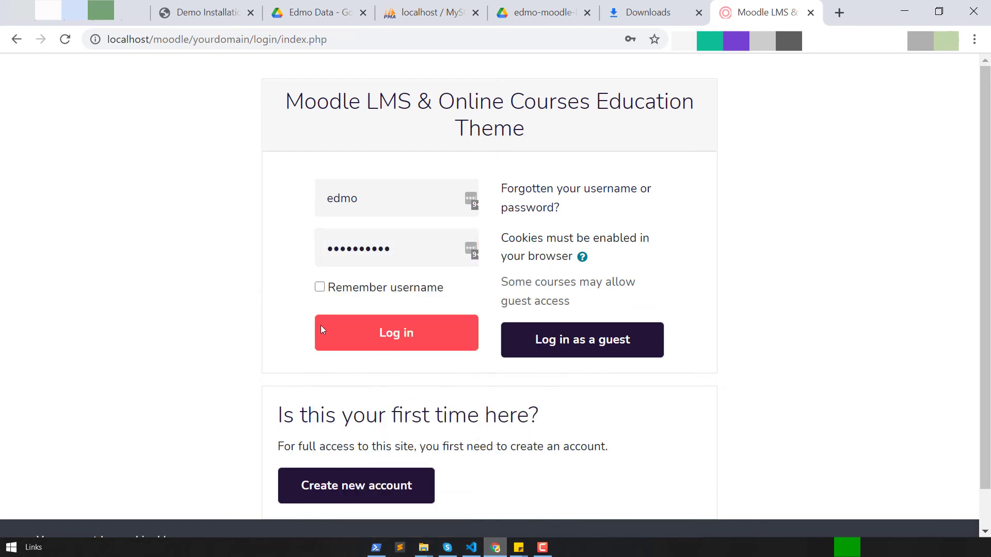
pyautogui.click(369, 341)
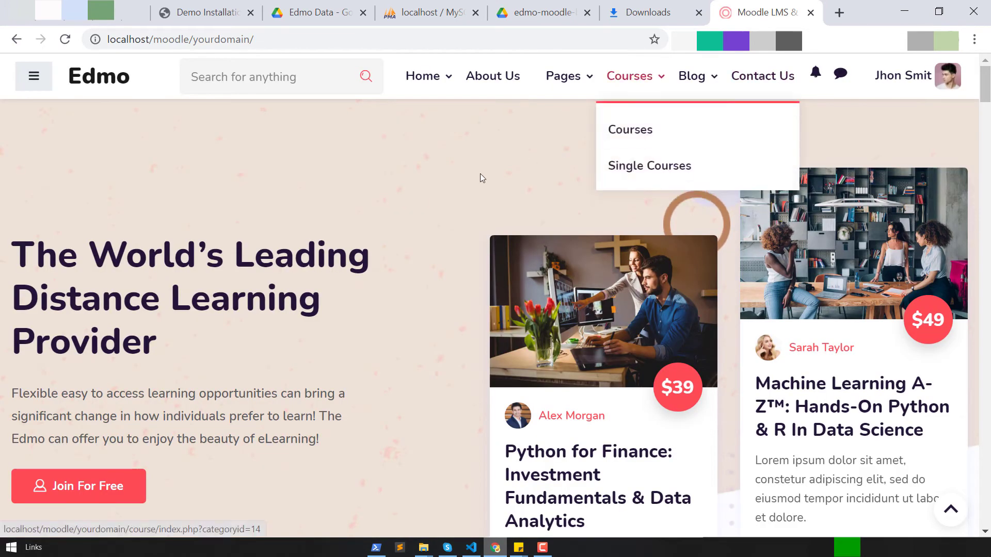
# Step: Go to localhost/moodle/yourdomain/admin/tool/replace/ to open the DB search and replace page
pyautogui.click(285, 41)
pyautogui.click(289, 43)
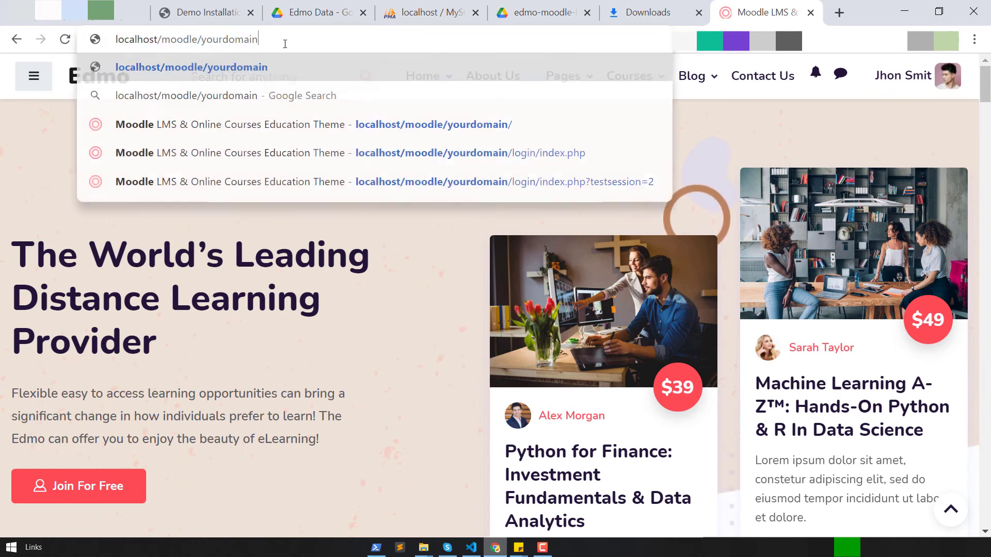
pyautogui.hotkey('ctrl', 'v')
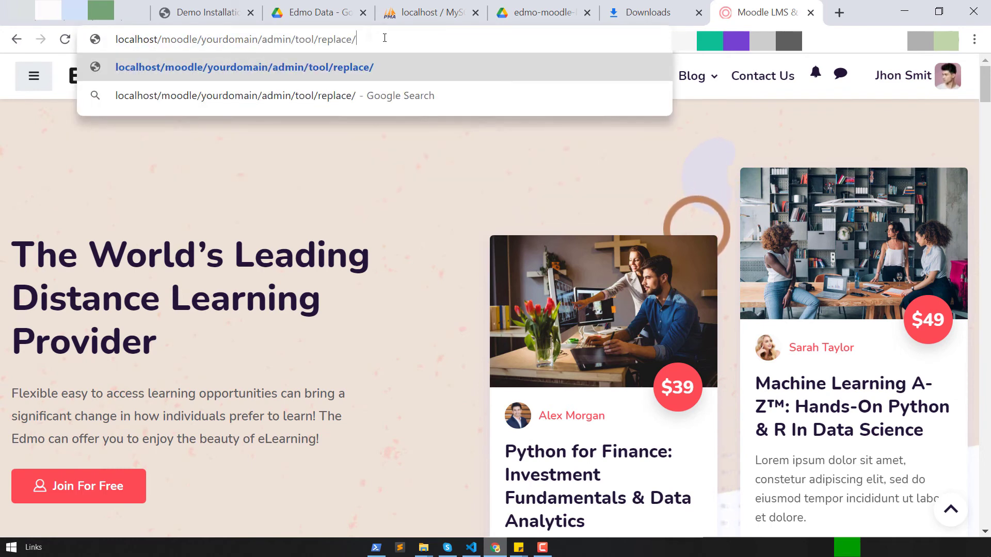
pyautogui.press('Return')
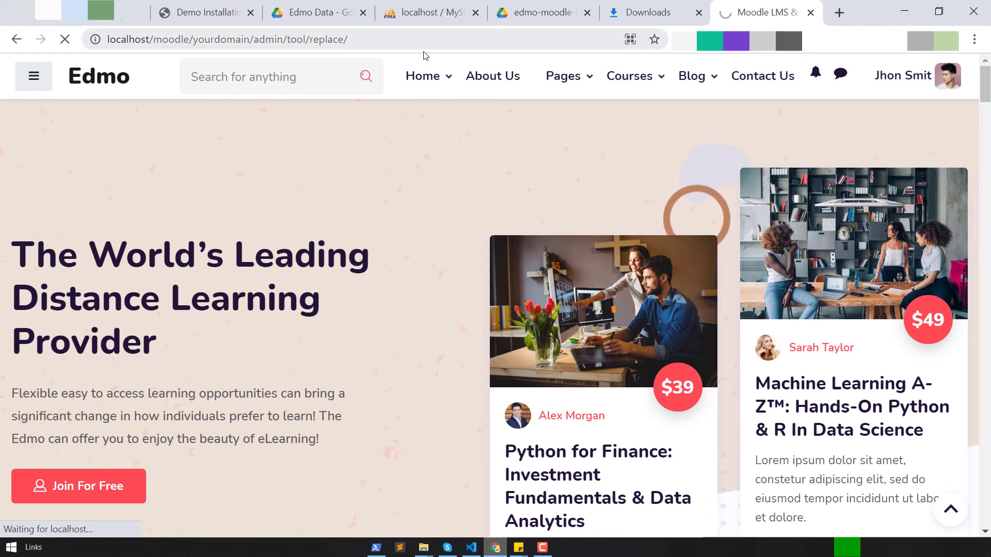
pyautogui.moveTo(422, 77)
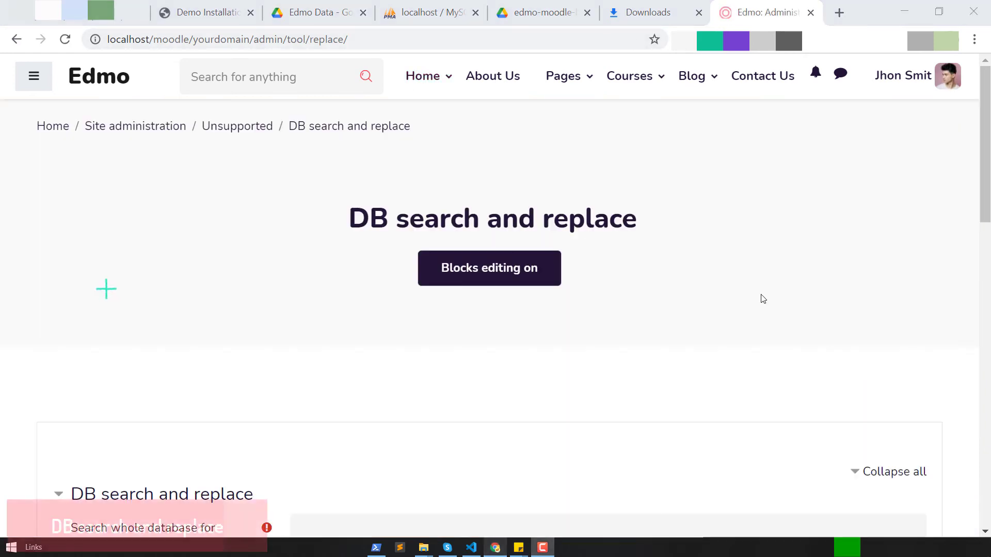
pyautogui.scroll(-6, 668, 272)
pyautogui.scroll(2, 529, 265)
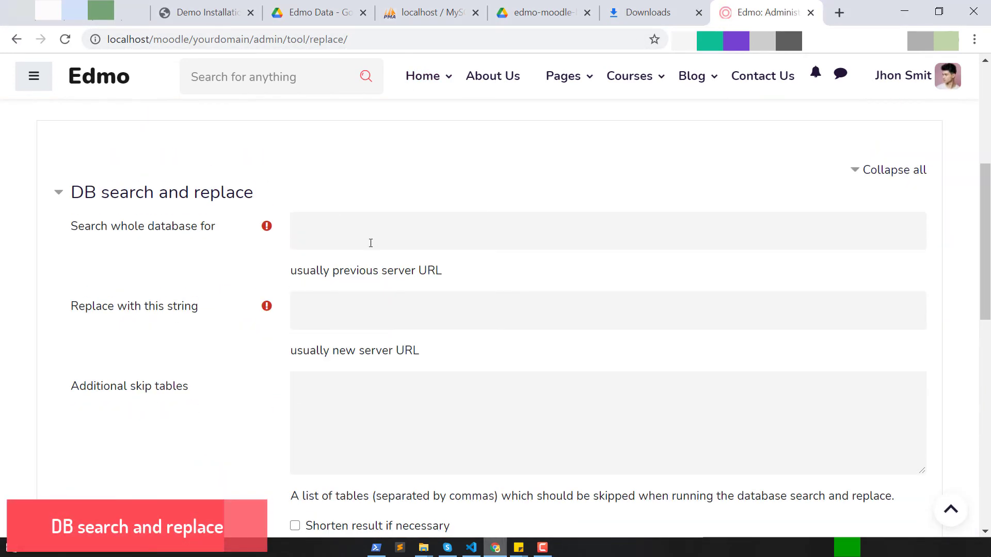
pyautogui.click(374, 232)
pyautogui.click(197, 4)
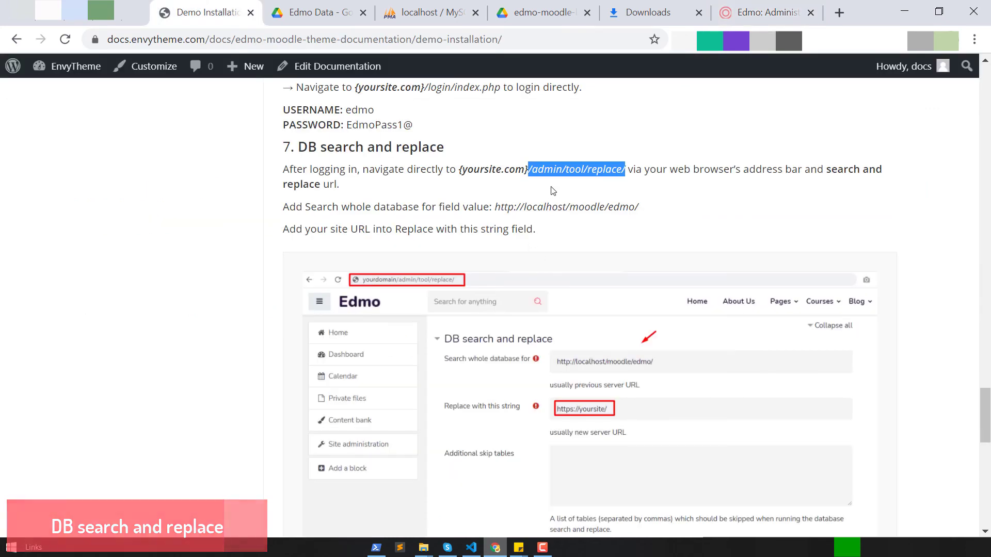
pyautogui.click(516, 181)
pyautogui.moveTo(494, 207); pyautogui.dragTo(649, 210)
pyautogui.rightClick(617, 206)
pyautogui.click(645, 218)
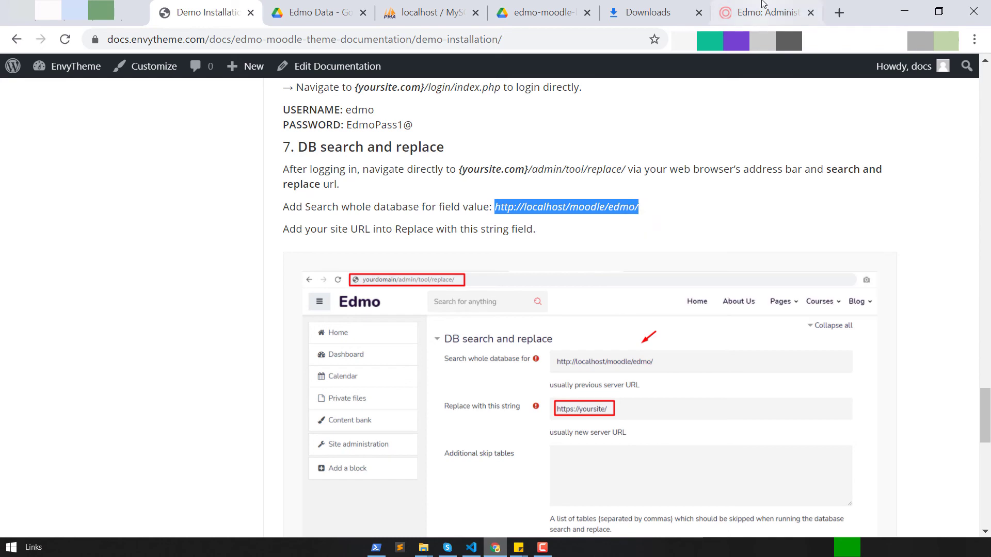
pyautogui.click(764, 12)
pyautogui.click(376, 230)
pyautogui.hotkey('ctrl', 'v')
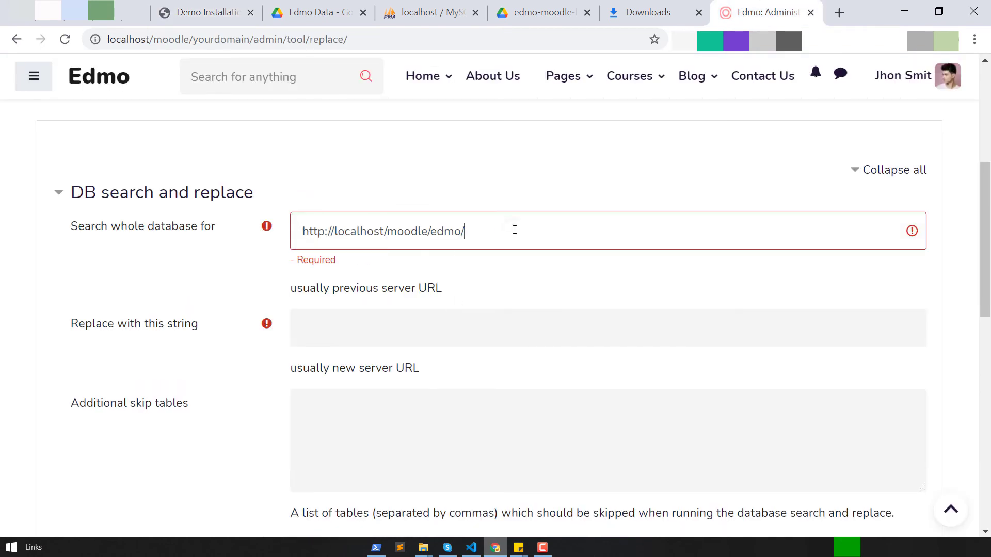
pyautogui.click(236, 276)
pyautogui.click(253, 39)
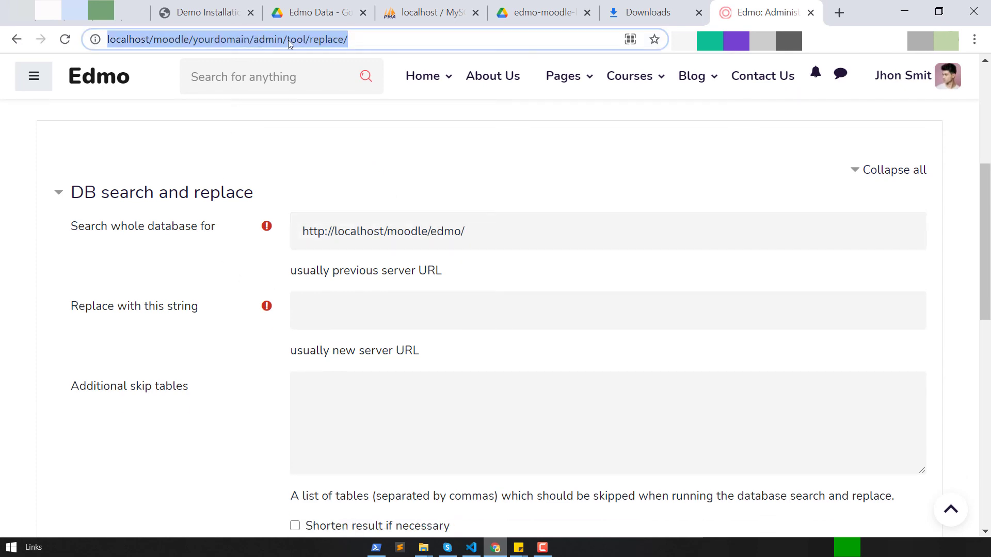
pyautogui.click(277, 39)
pyautogui.moveTo(255, 39); pyautogui.dragTo(43, 40)
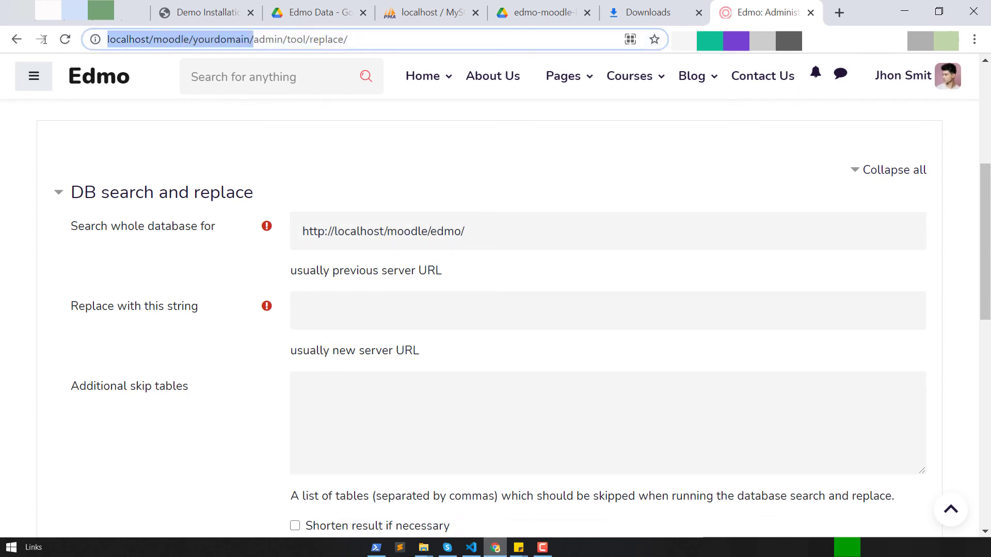
pyautogui.click(440, 314)
pyautogui.hotkey('ctrl', 'v')
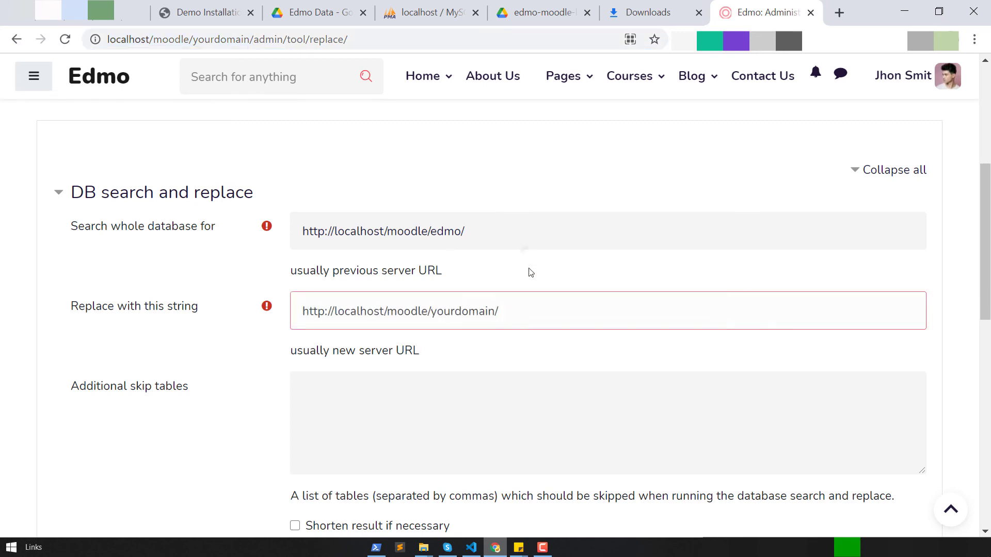
pyautogui.click(526, 279)
# Step: Enable "Shorten result if necessary", accept the risks of the operation, and run the database replacement
pyautogui.scroll(-4, 517, 313)
pyautogui.click(295, 296)
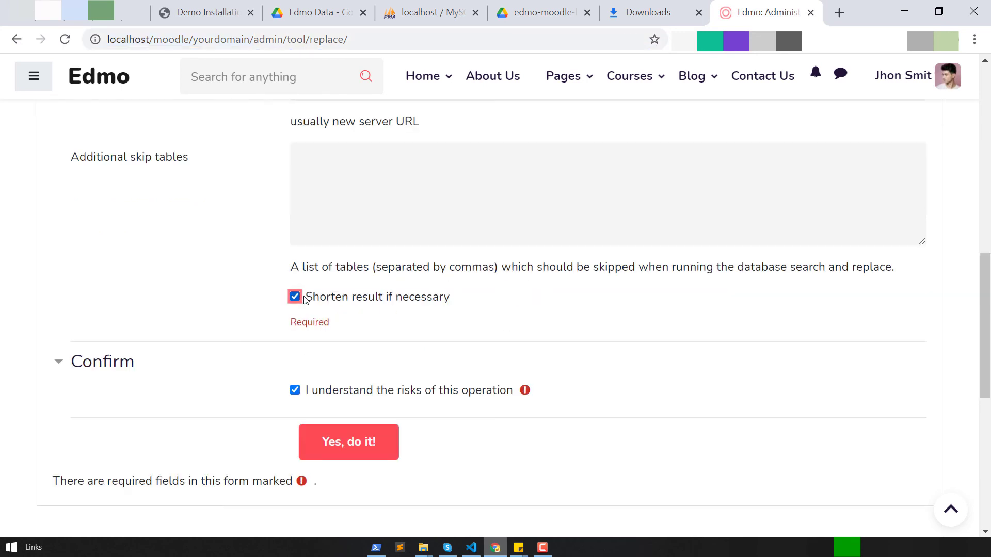
pyautogui.scroll(3, 310, 299)
pyautogui.click(553, 233)
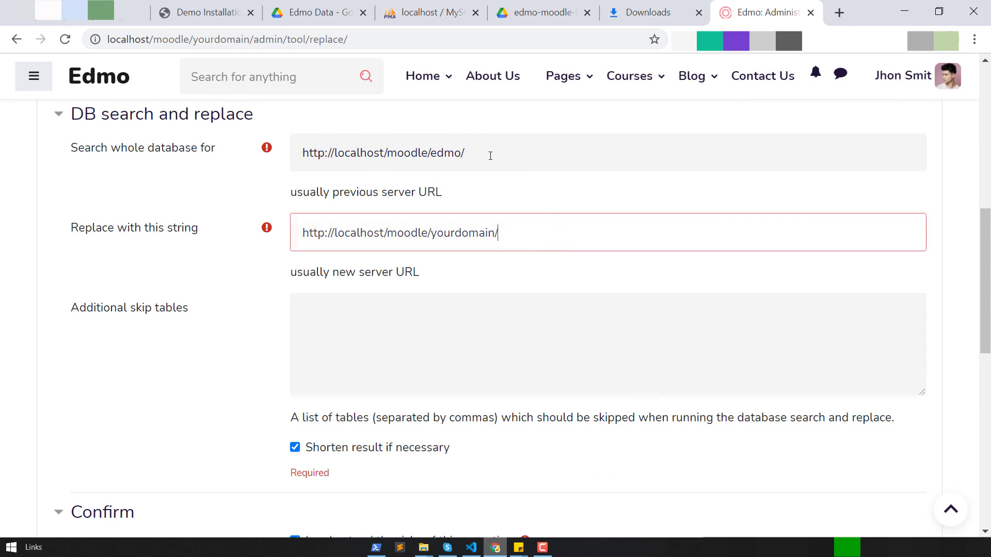
pyautogui.click(489, 154)
pyautogui.scroll(-3, 477, 199)
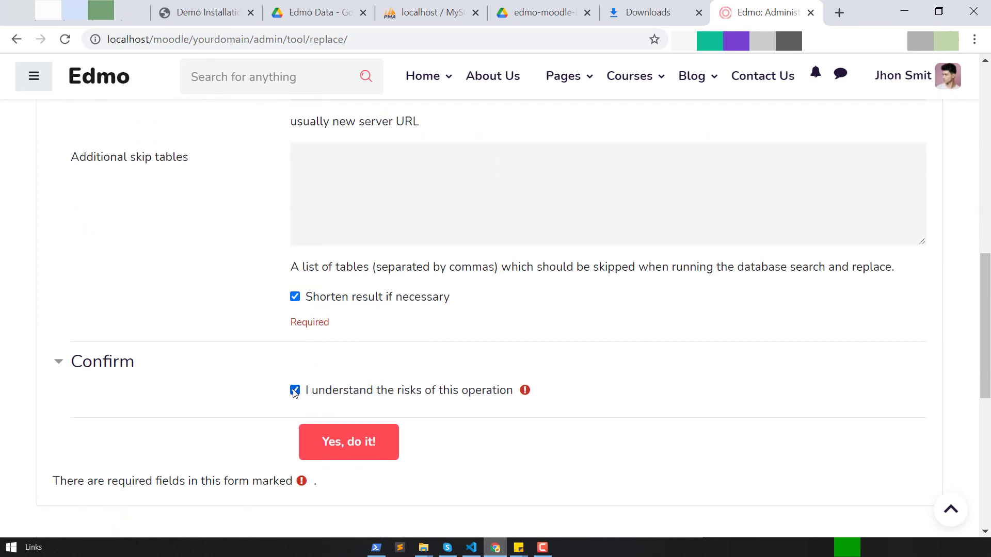
pyautogui.click(376, 442)
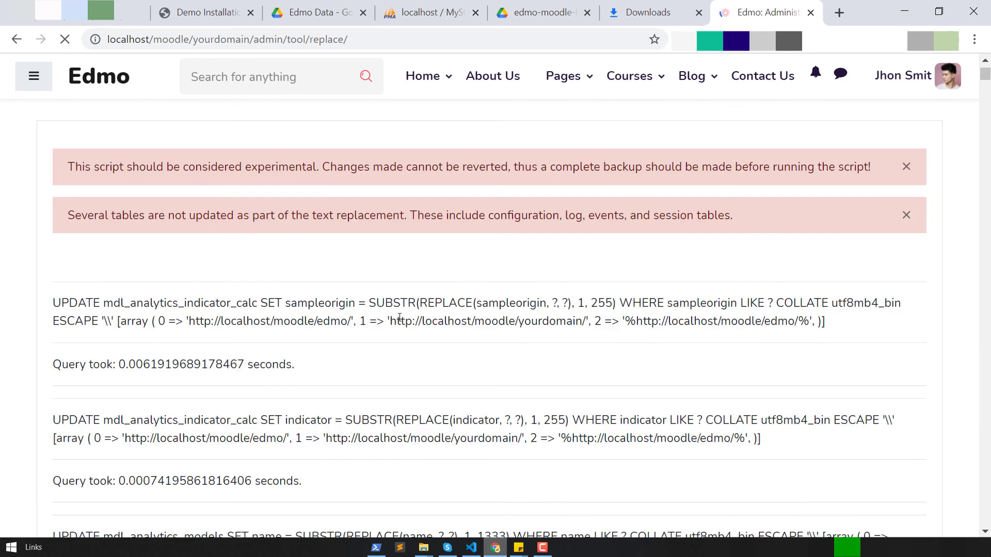
# Step: Review the replacement output through to its end and continue past the results page
pyautogui.scroll(-20, 399, 317)
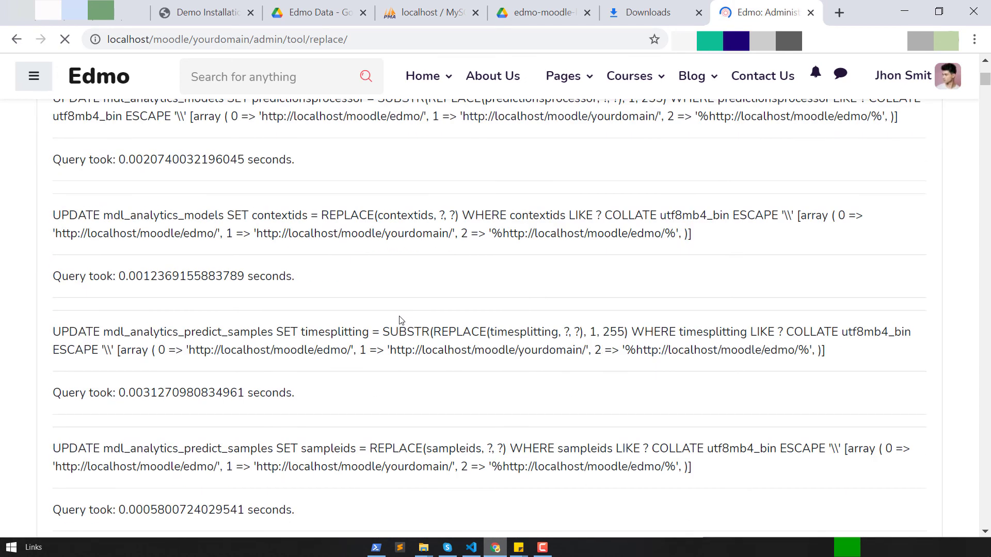
pyautogui.scroll(-20, 400, 320)
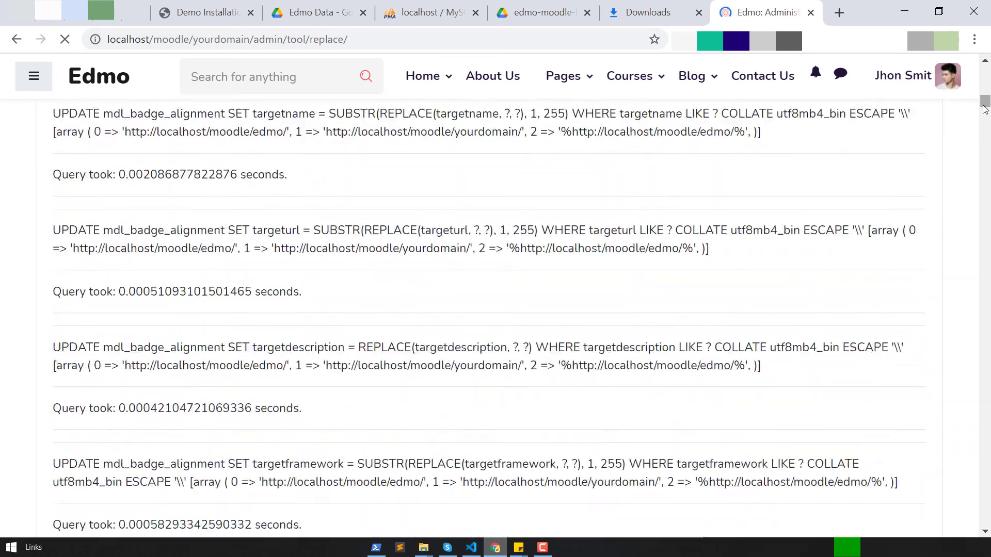
pyautogui.moveTo(985, 109); pyautogui.dragTo(982, 534)
pyautogui.scroll(3, 413, 156)
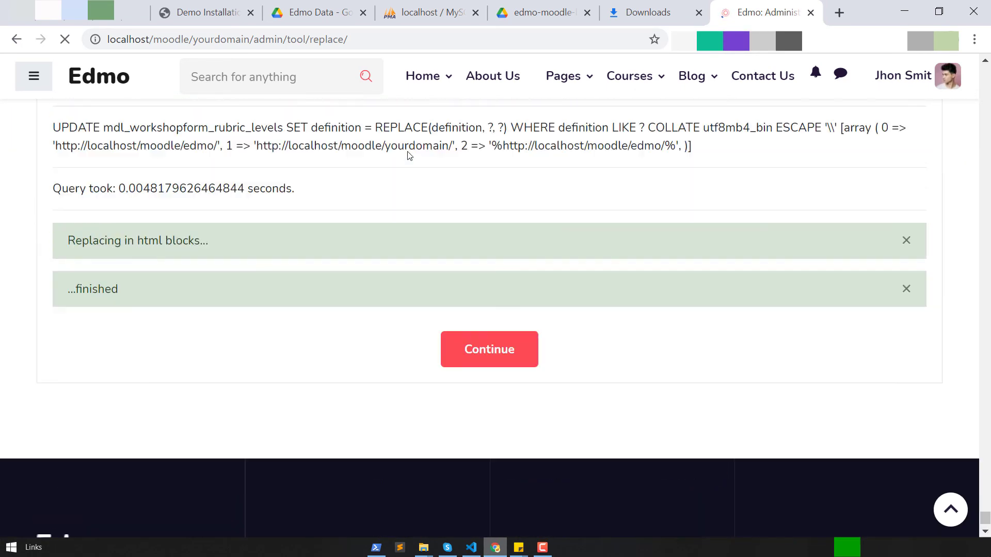
pyautogui.click(478, 349)
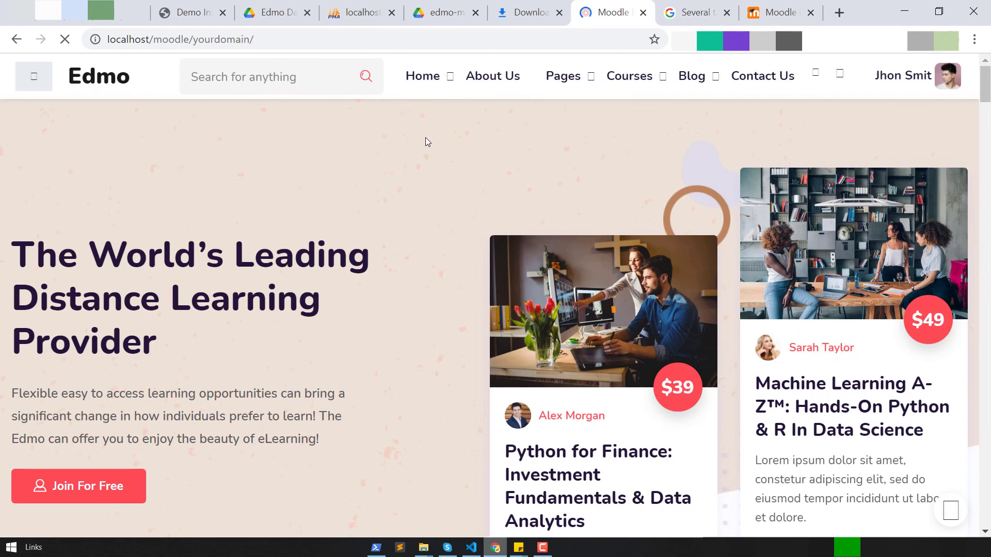
# Step: Examine the imported demo's front page from the hero section down to the footer and return to its beginning
pyautogui.scroll(-7, 587, 222)
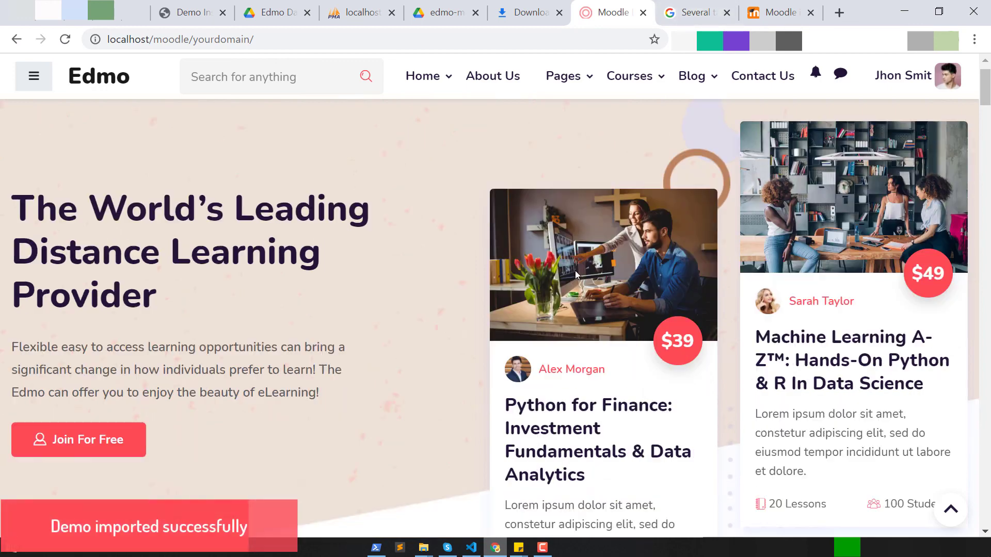
pyautogui.scroll(3, 586, 223)
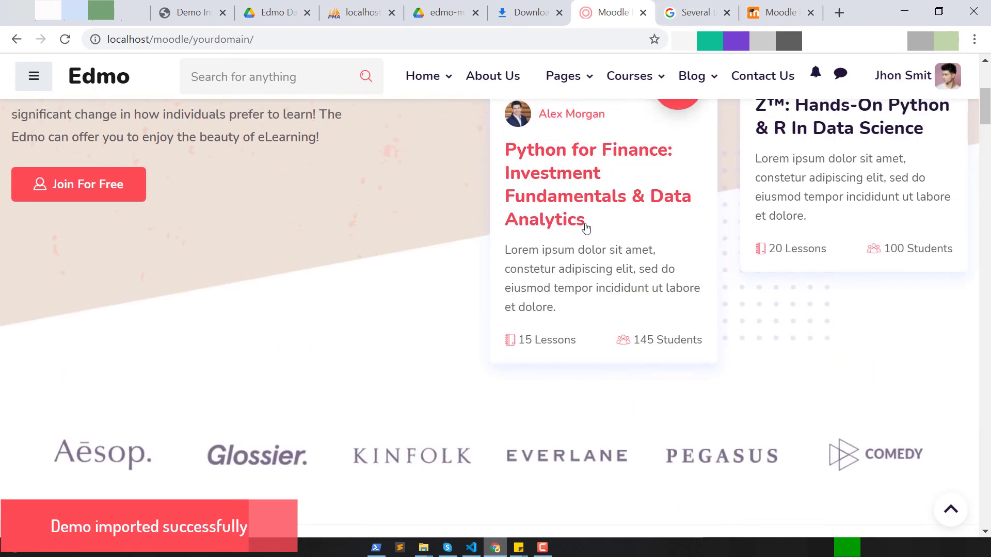
pyautogui.scroll(-10, 878, 177)
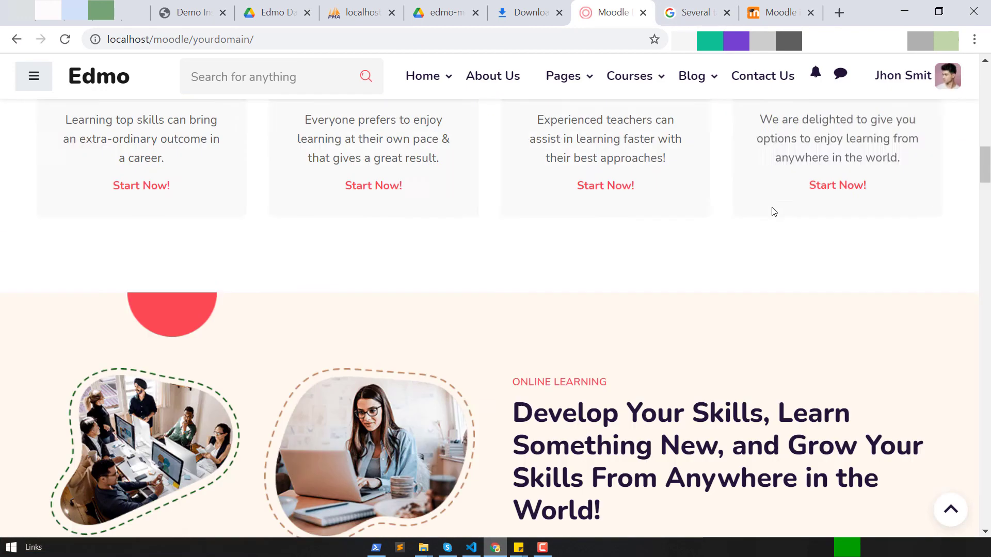
pyautogui.scroll(12, 739, 272)
pyautogui.scroll(1, 740, 274)
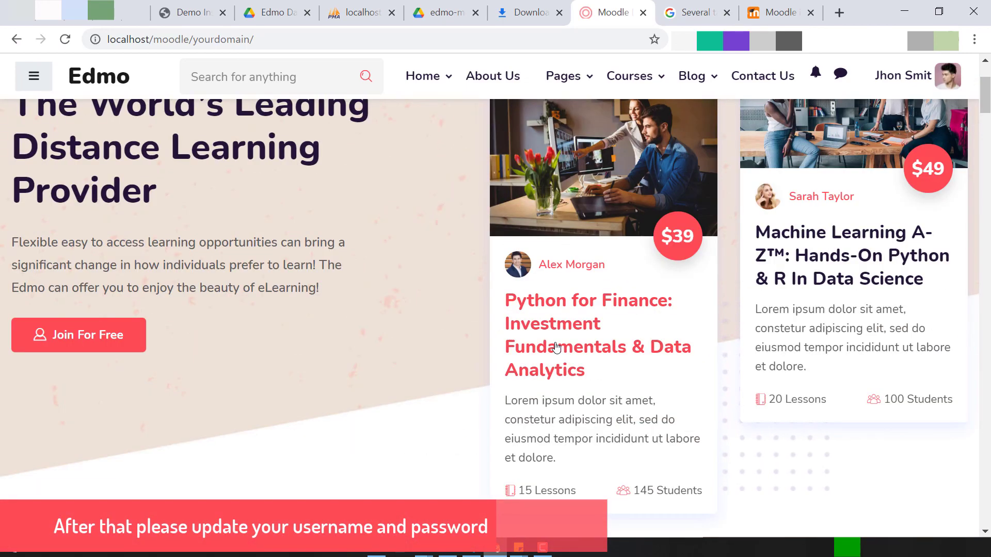
pyautogui.scroll(-15, 557, 345)
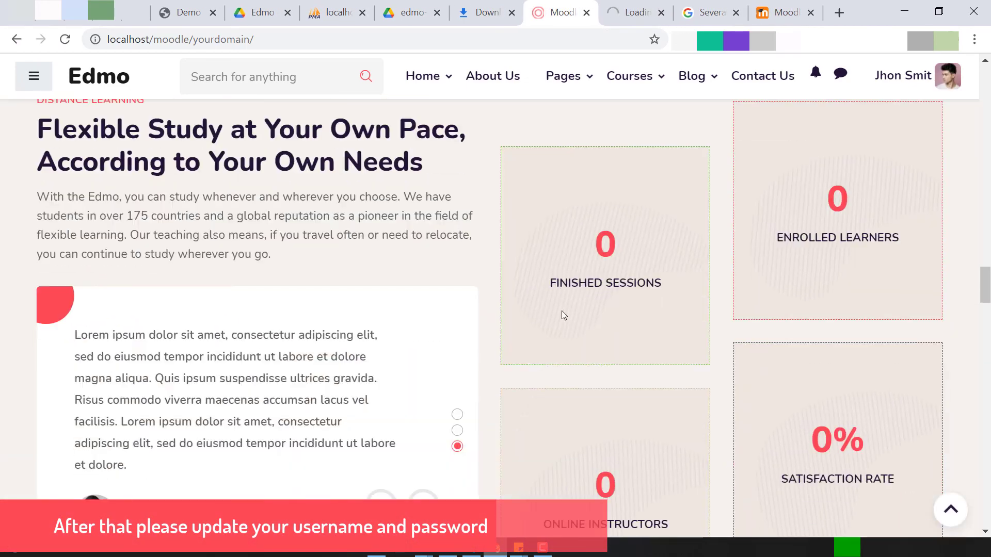
pyautogui.scroll(-20, 561, 312)
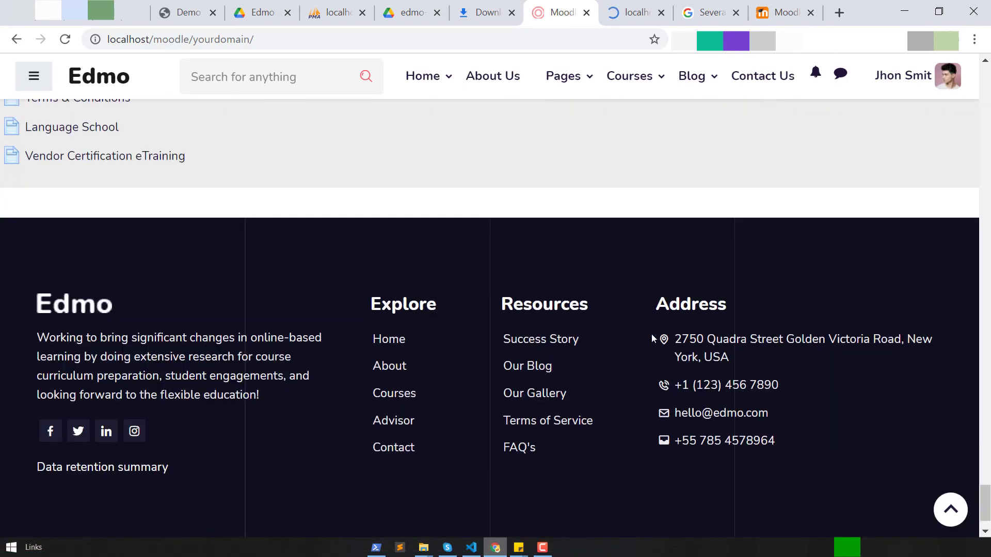
pyautogui.click(950, 506)
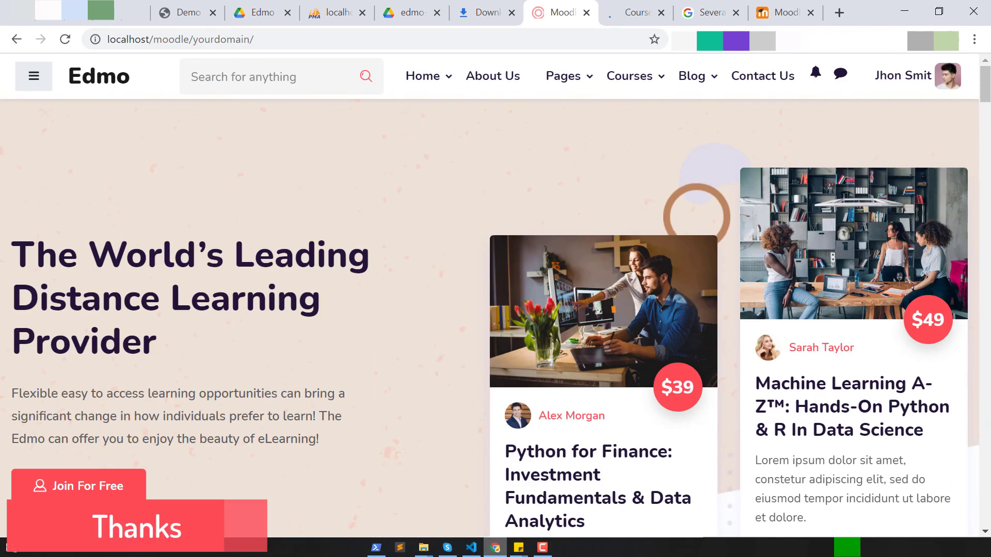